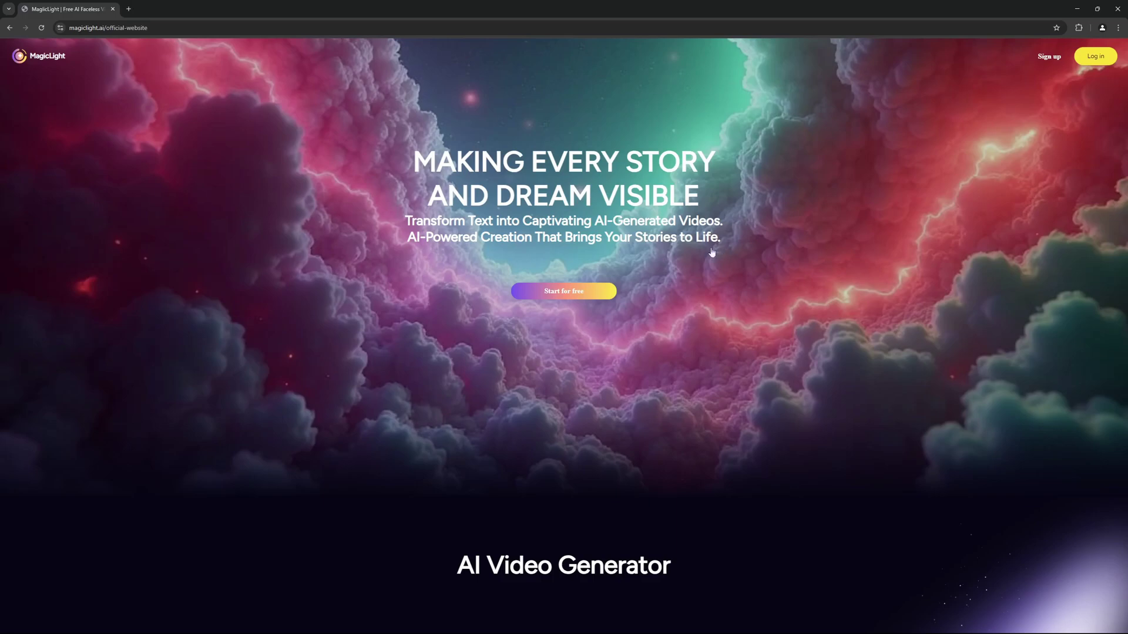
pyautogui.scroll(-7, 374, 240)
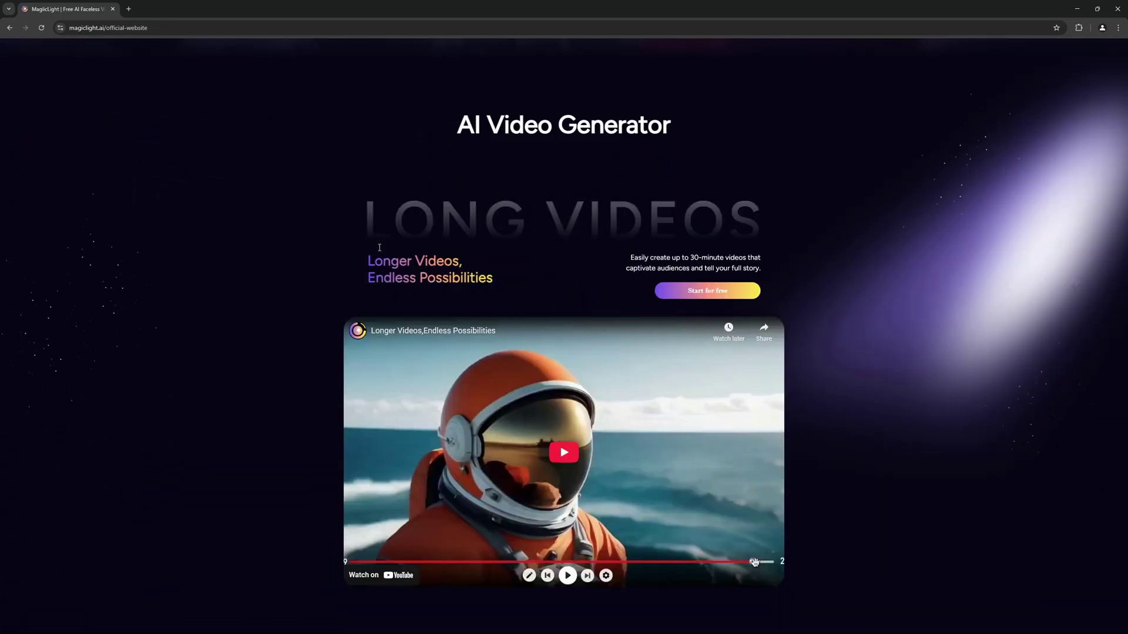
pyautogui.moveTo(367, 260); pyautogui.dragTo(482, 257)
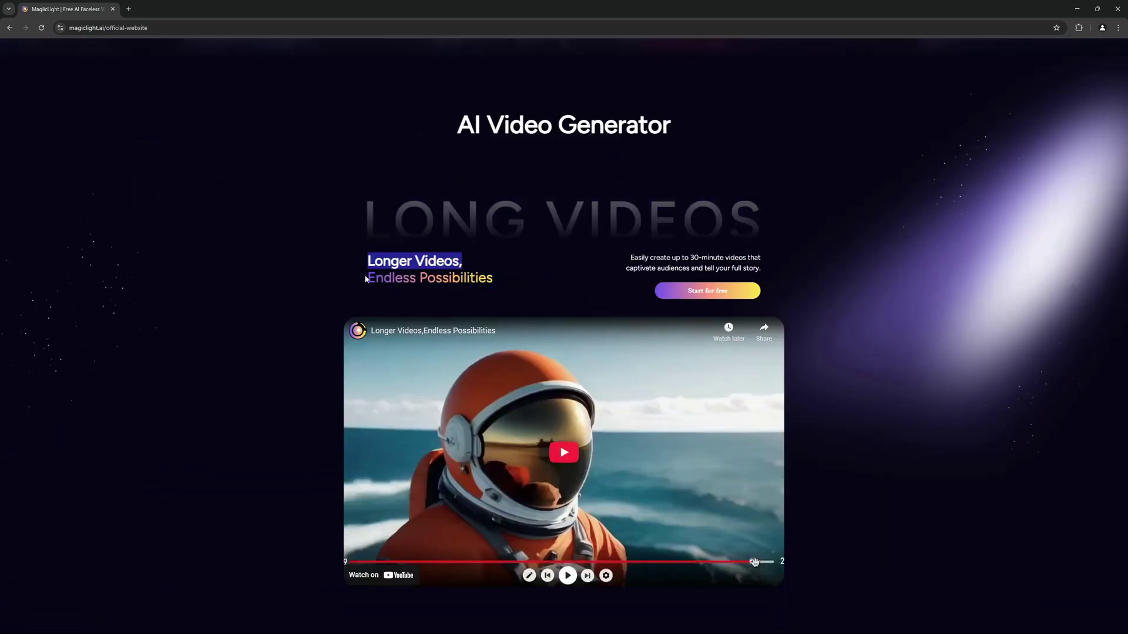
pyautogui.moveTo(364, 280); pyautogui.dragTo(499, 274)
pyautogui.scroll(-3, 506, 268)
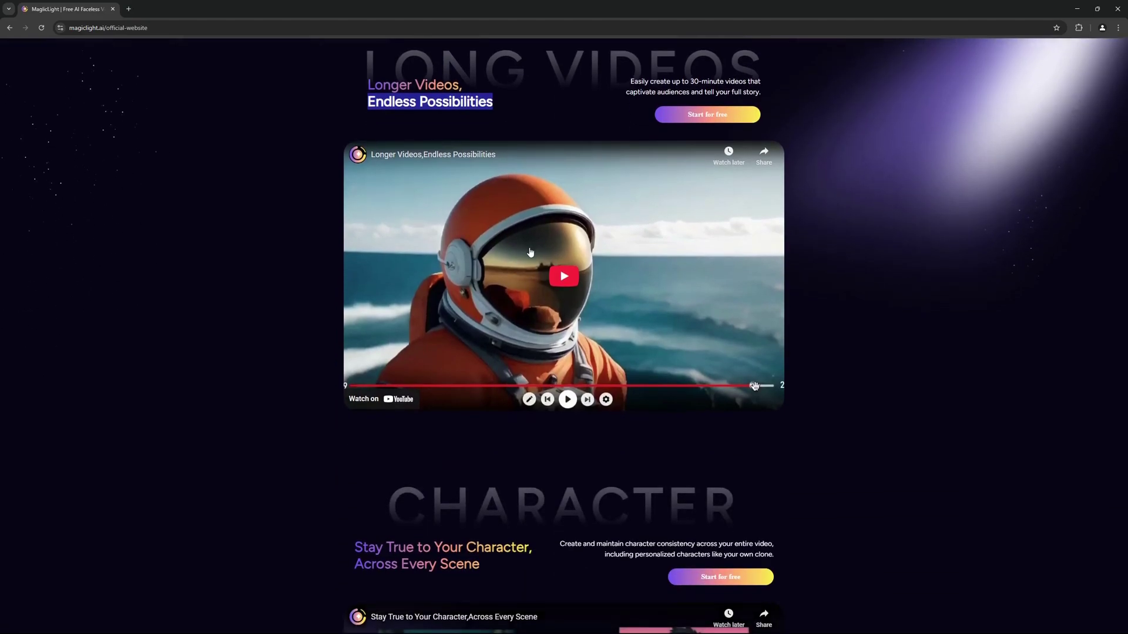
pyautogui.scroll(-5, 530, 252)
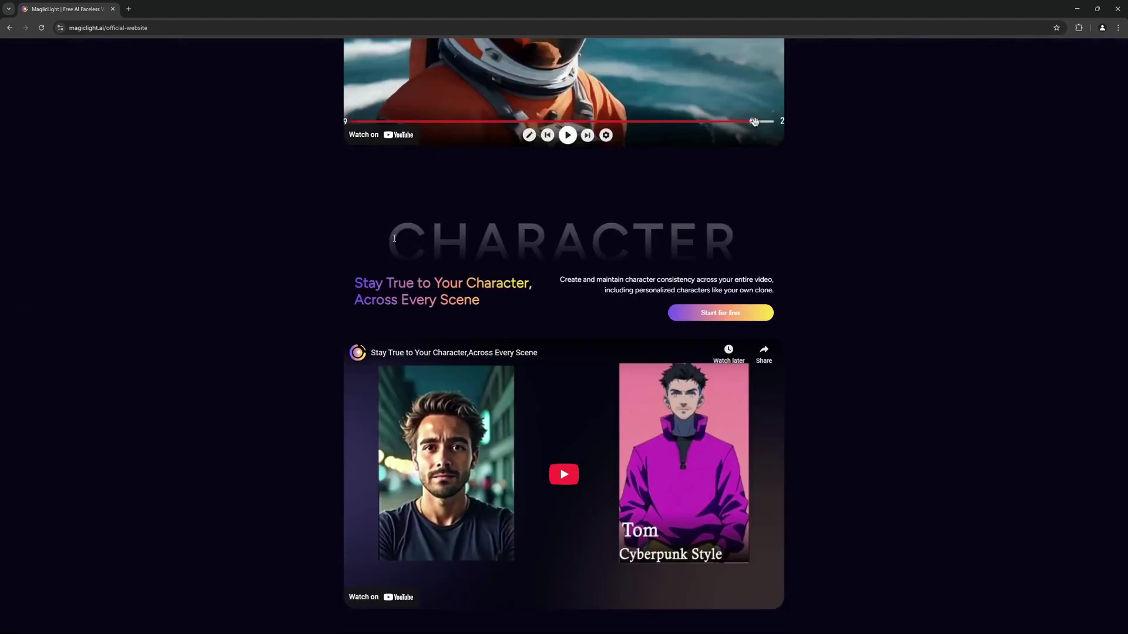
pyautogui.moveTo(396, 238); pyautogui.dragTo(720, 232)
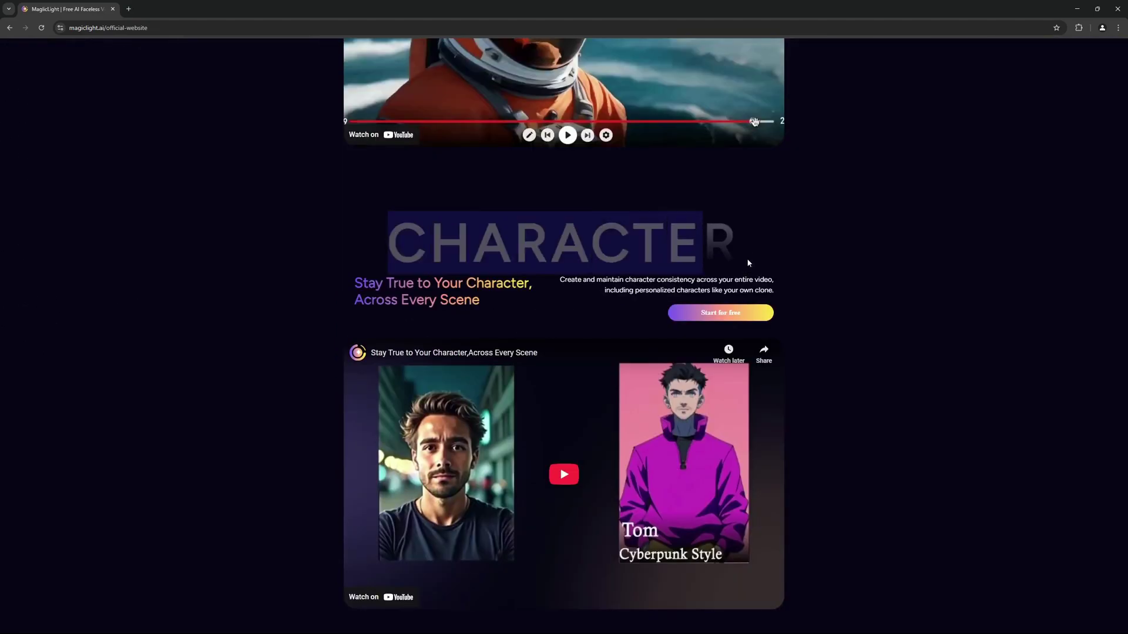
pyautogui.scroll(-10, 760, 239)
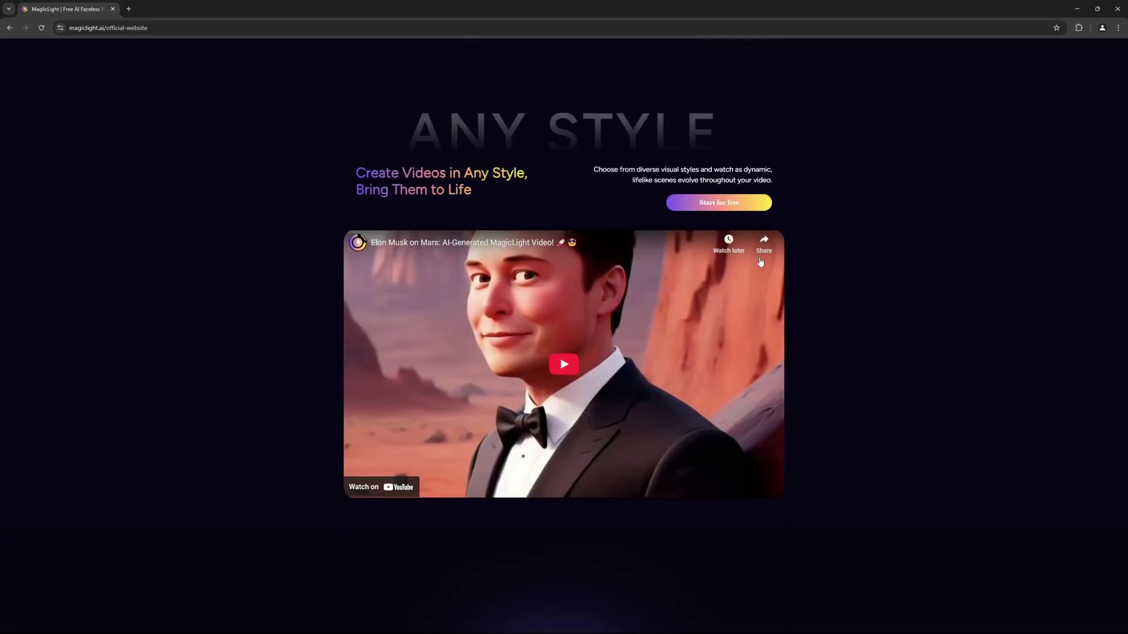
pyautogui.scroll(-6, 715, 263)
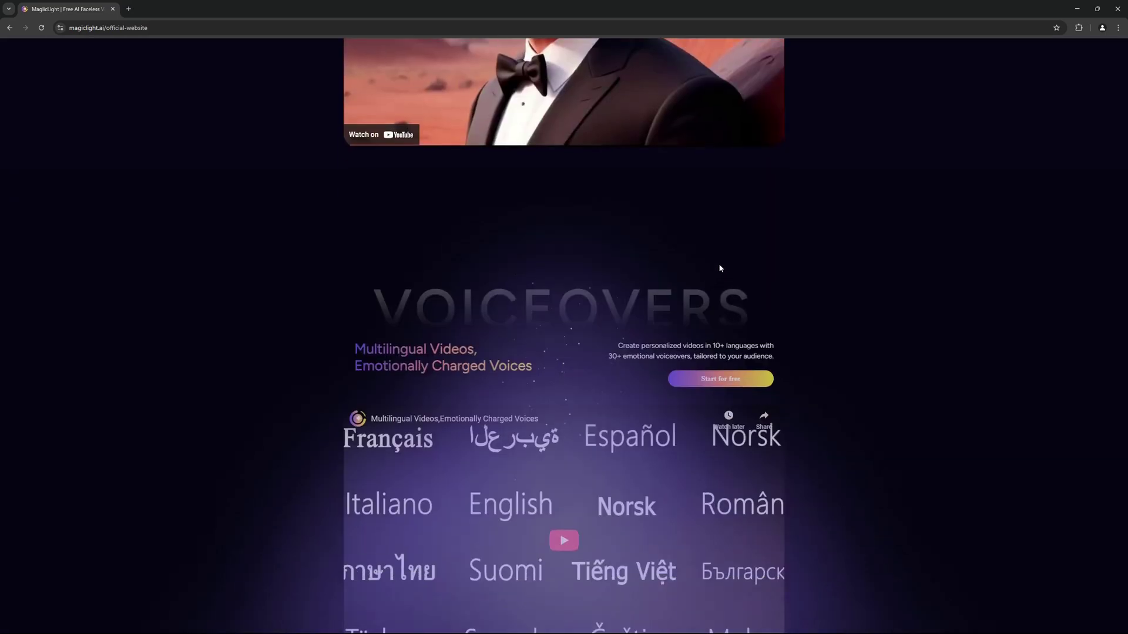
pyautogui.scroll(-2, 720, 265)
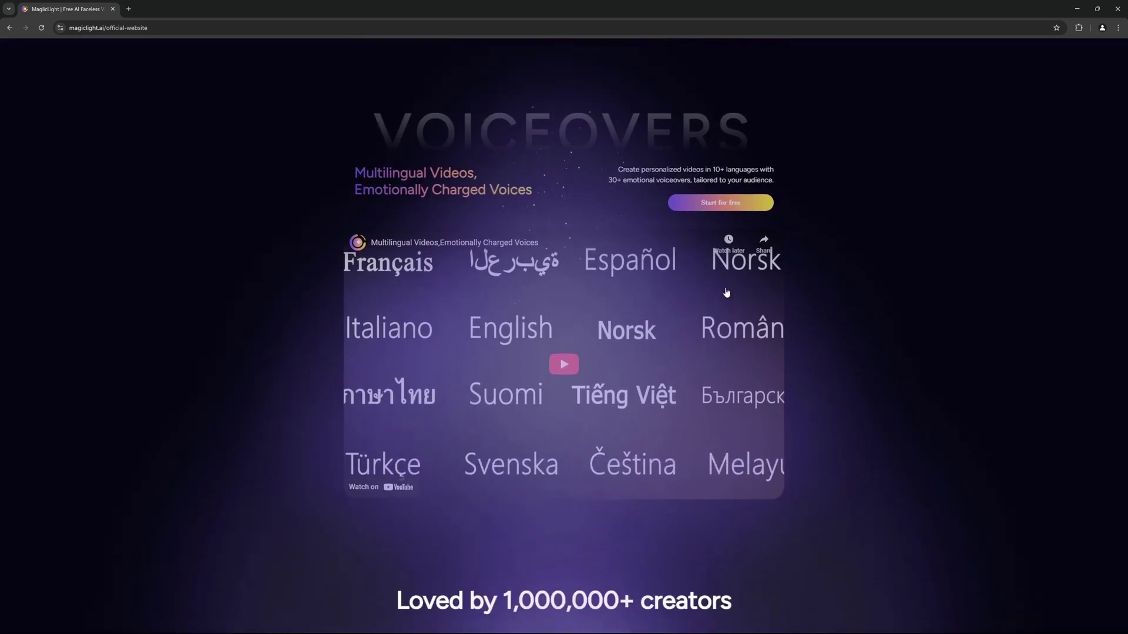
pyautogui.scroll(-3, 727, 310)
pyautogui.scroll(2, 727, 315)
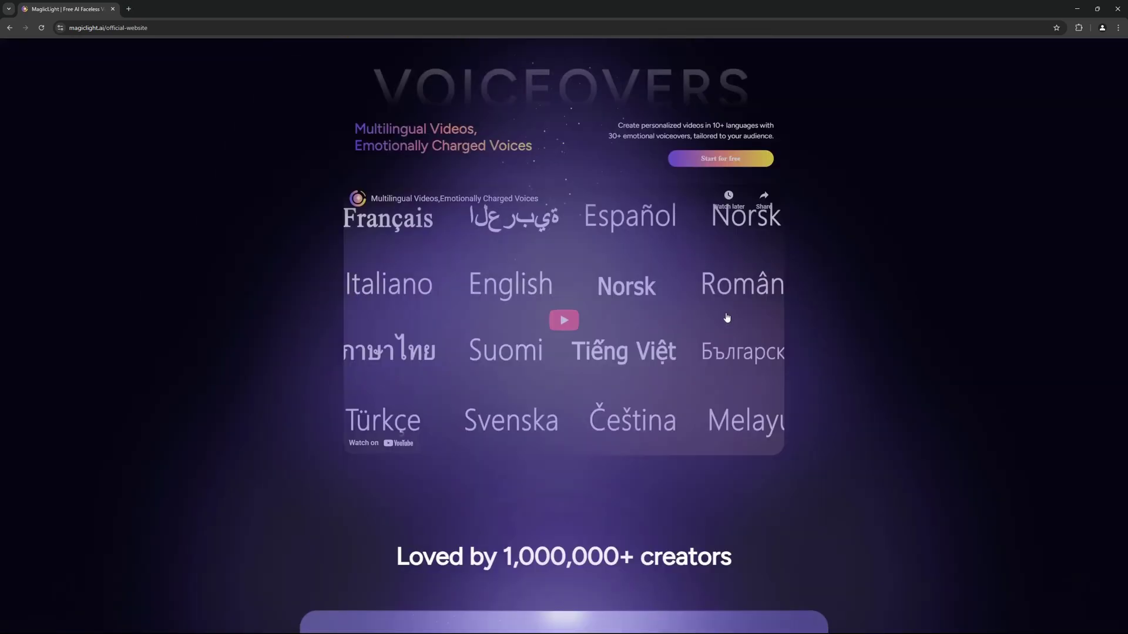
pyautogui.scroll(10, 727, 322)
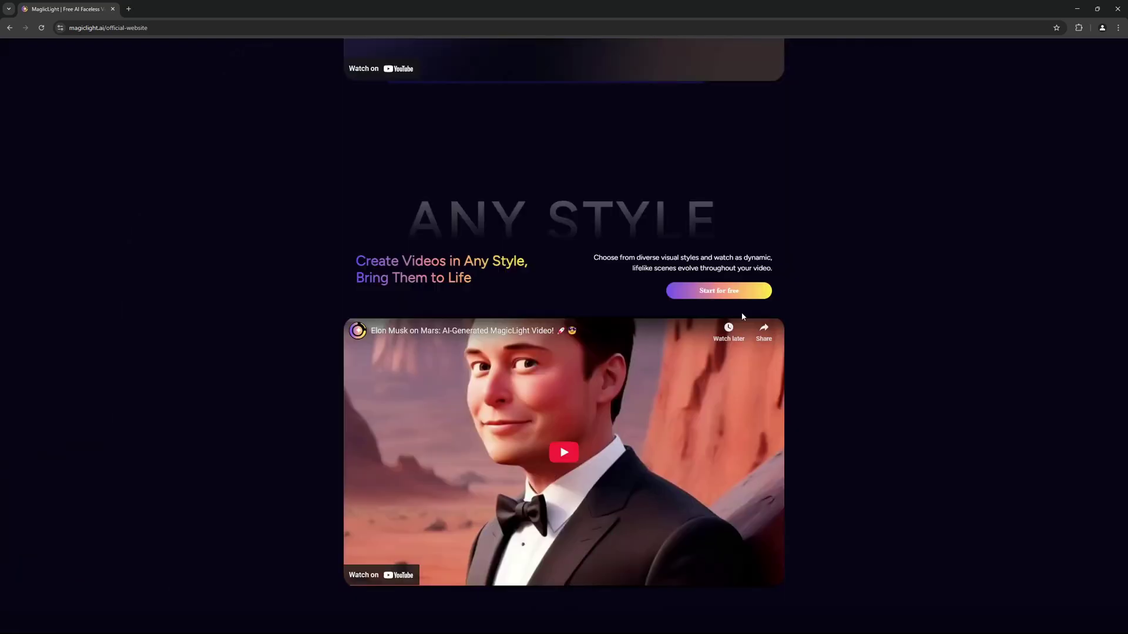
pyautogui.scroll(-5, 742, 317)
pyautogui.scroll(14, 741, 317)
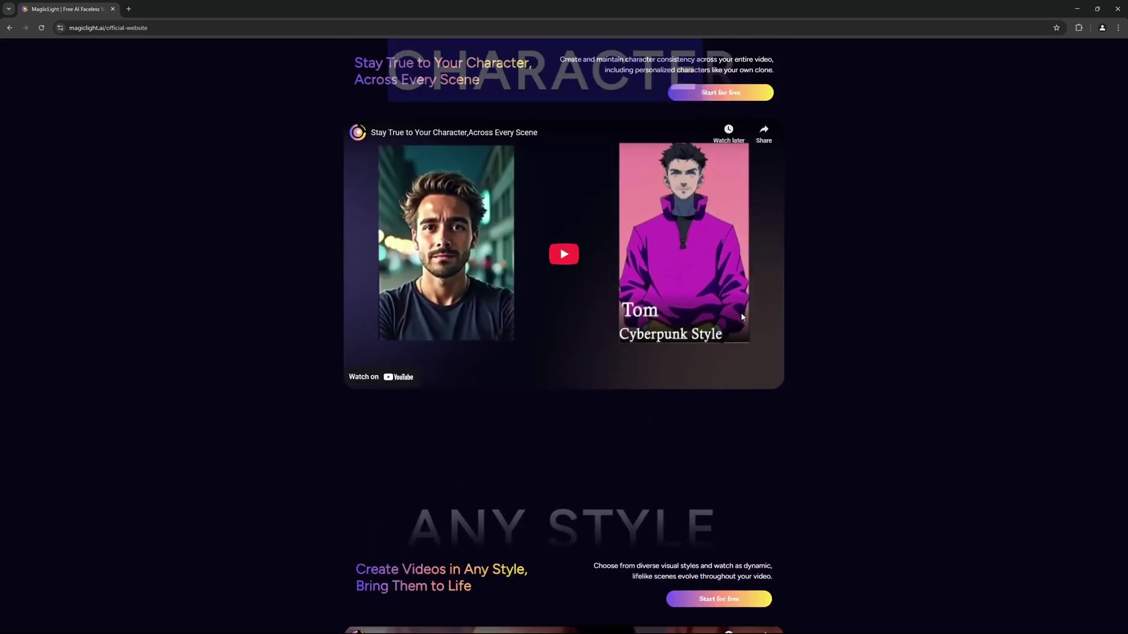
pyautogui.scroll(12, 741, 317)
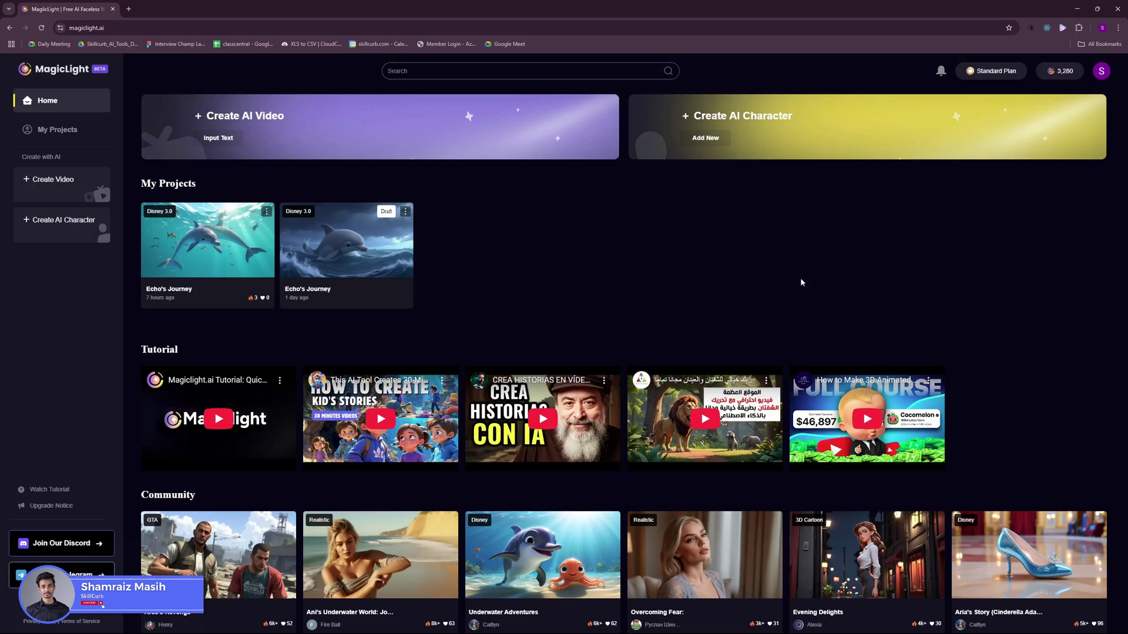
# Browse the Tutorial and Community sections, then view the Standard, Plus and Pro subscription plans
pyautogui.scroll(-9, 609, 290)
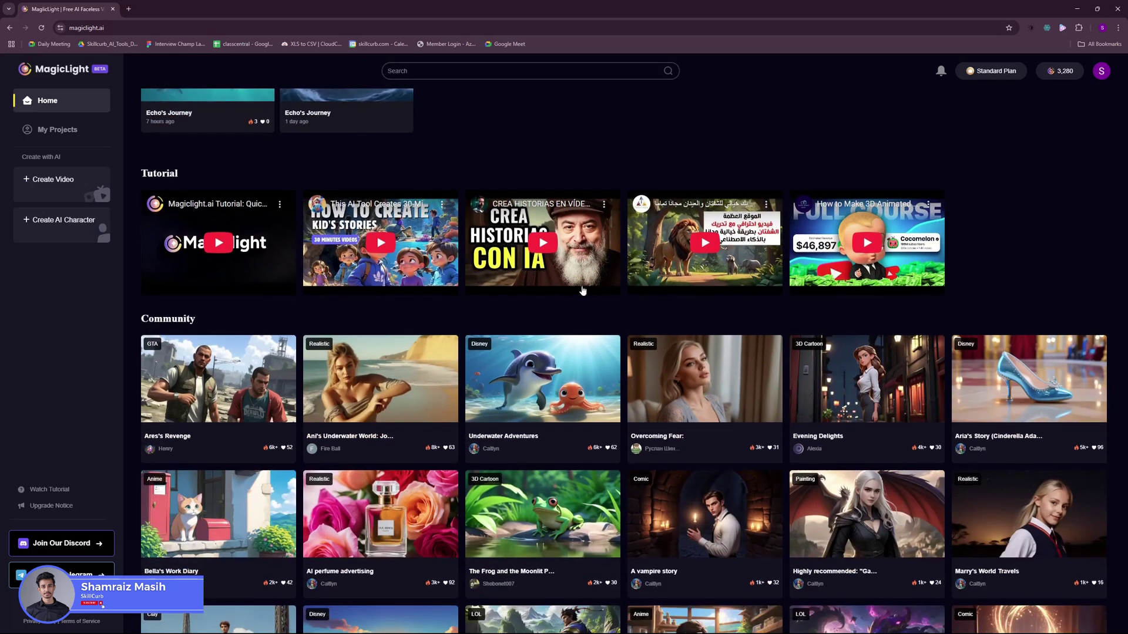
pyautogui.scroll(6, 569, 296)
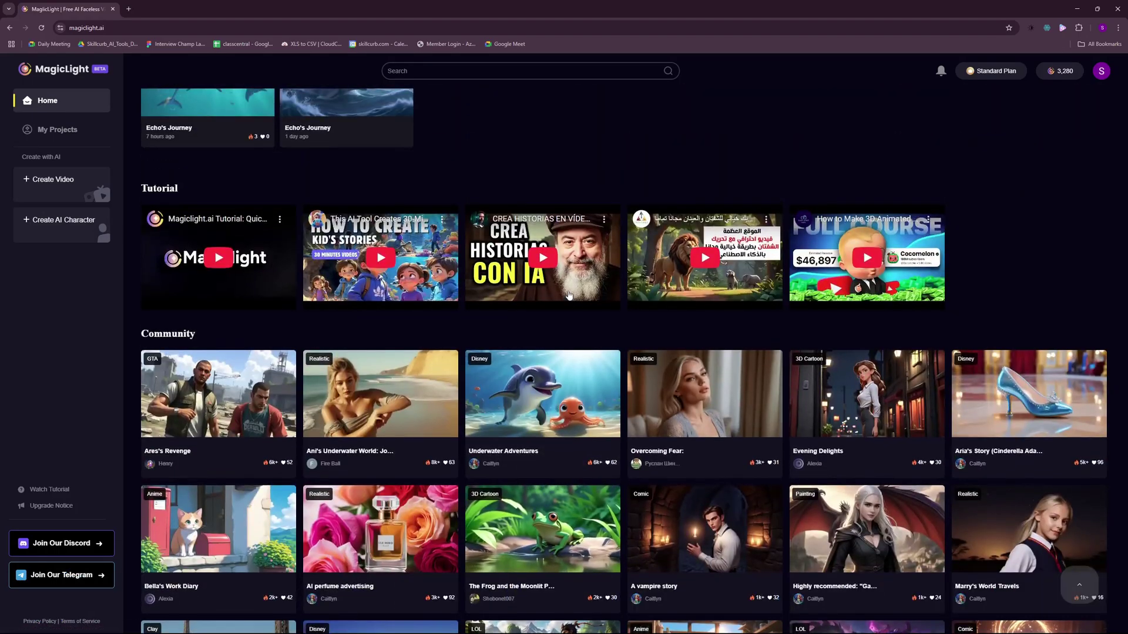
pyautogui.scroll(3, 499, 309)
pyautogui.scroll(1, 430, 404)
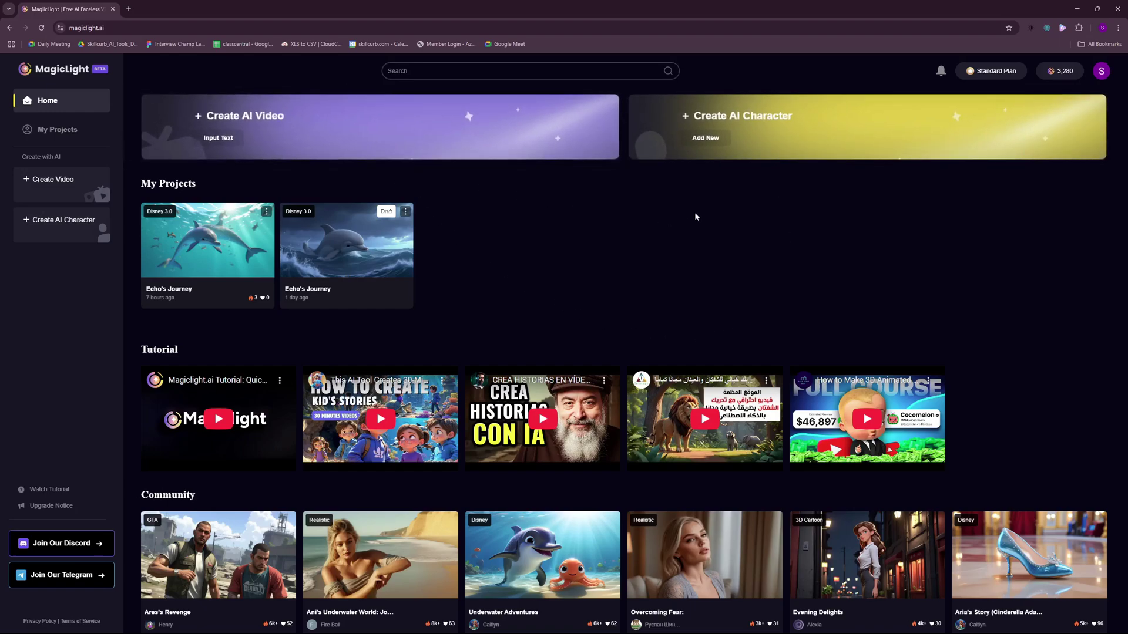
pyautogui.click(992, 71)
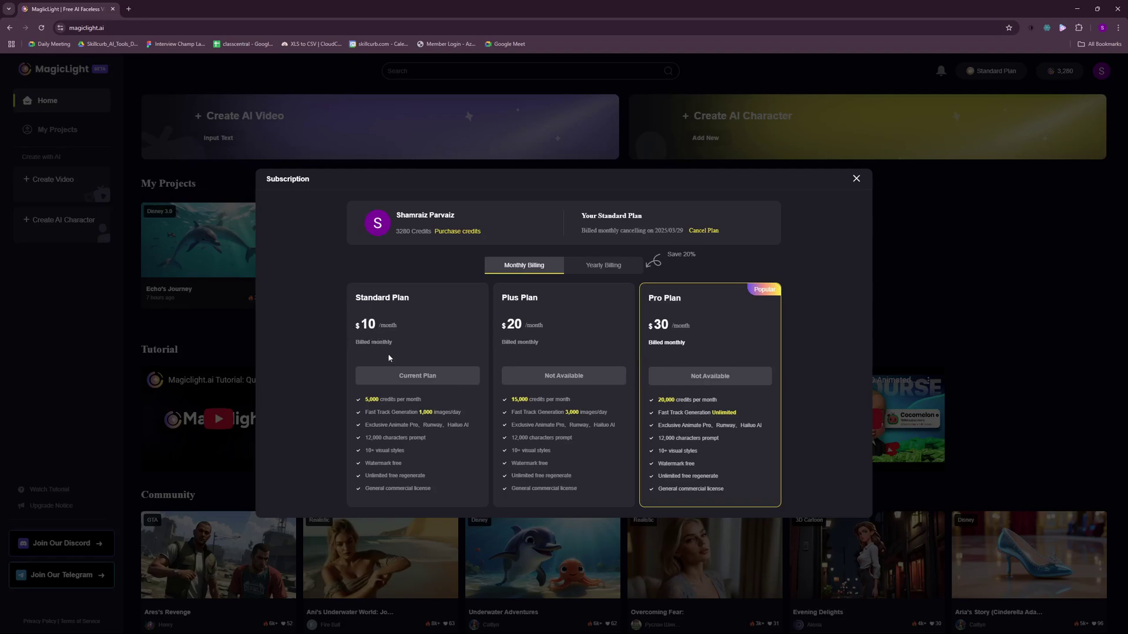
pyautogui.moveTo(365, 401); pyautogui.dragTo(380, 399)
pyautogui.click(436, 402)
pyautogui.moveTo(420, 412); pyautogui.dragTo(433, 413)
pyautogui.click(464, 406)
pyautogui.moveTo(371, 426); pyautogui.dragTo(434, 424)
pyautogui.click(451, 426)
pyautogui.click(856, 178)
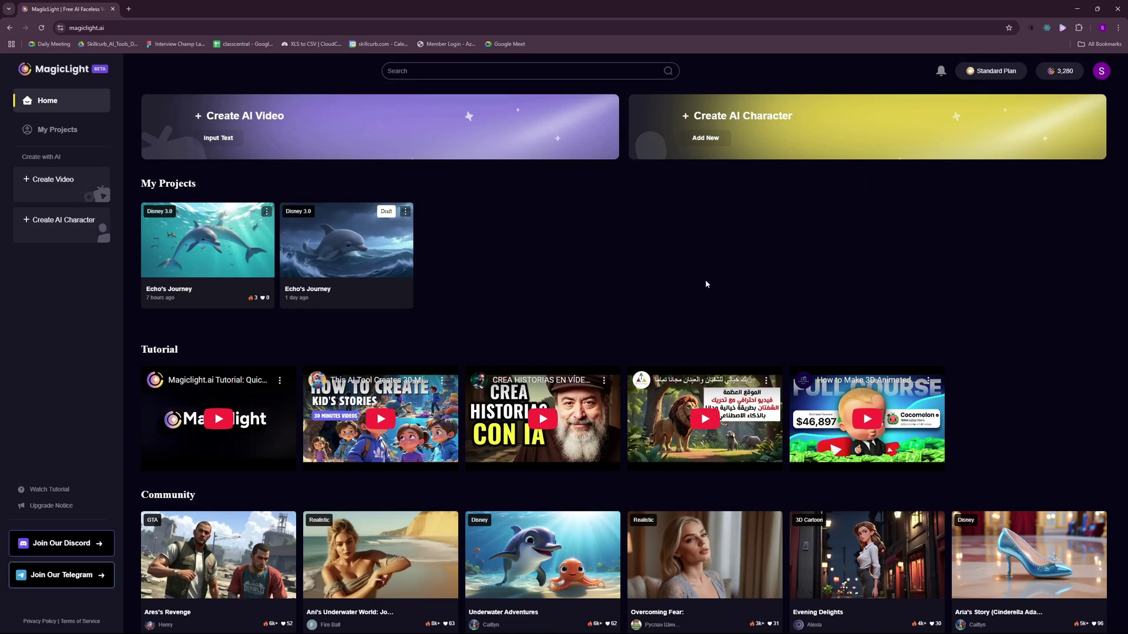
# Start a new AI video in 3D Cartoon 3.0 style set to 'Use my content'
pyautogui.click(312, 120)
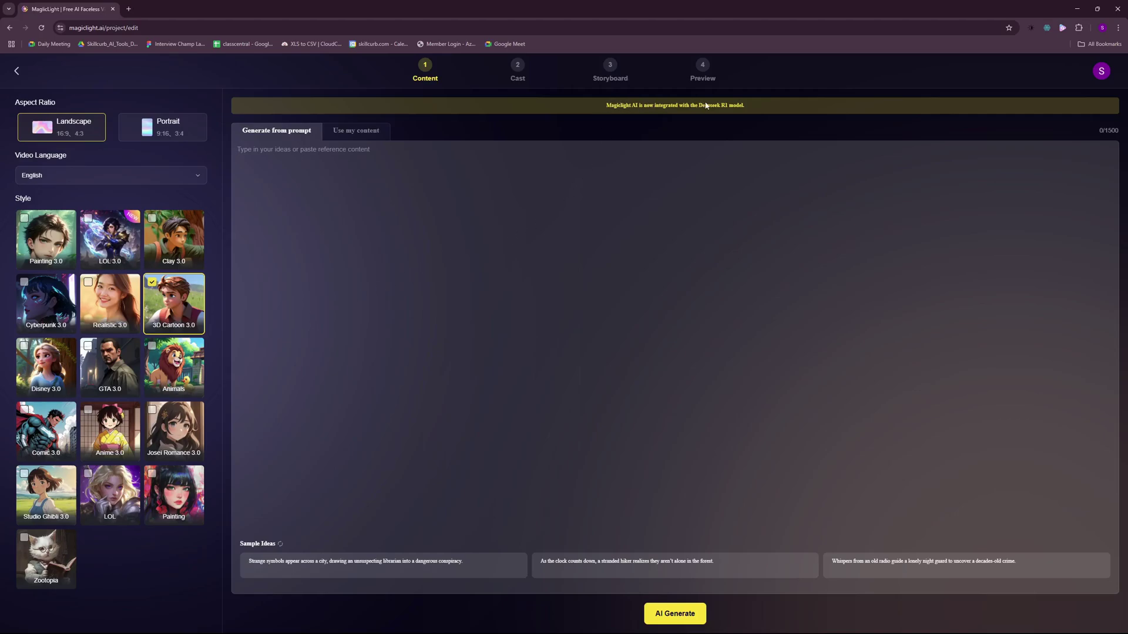
pyautogui.moveTo(700, 105); pyautogui.dragTo(751, 106)
pyautogui.click(469, 202)
pyautogui.click(336, 134)
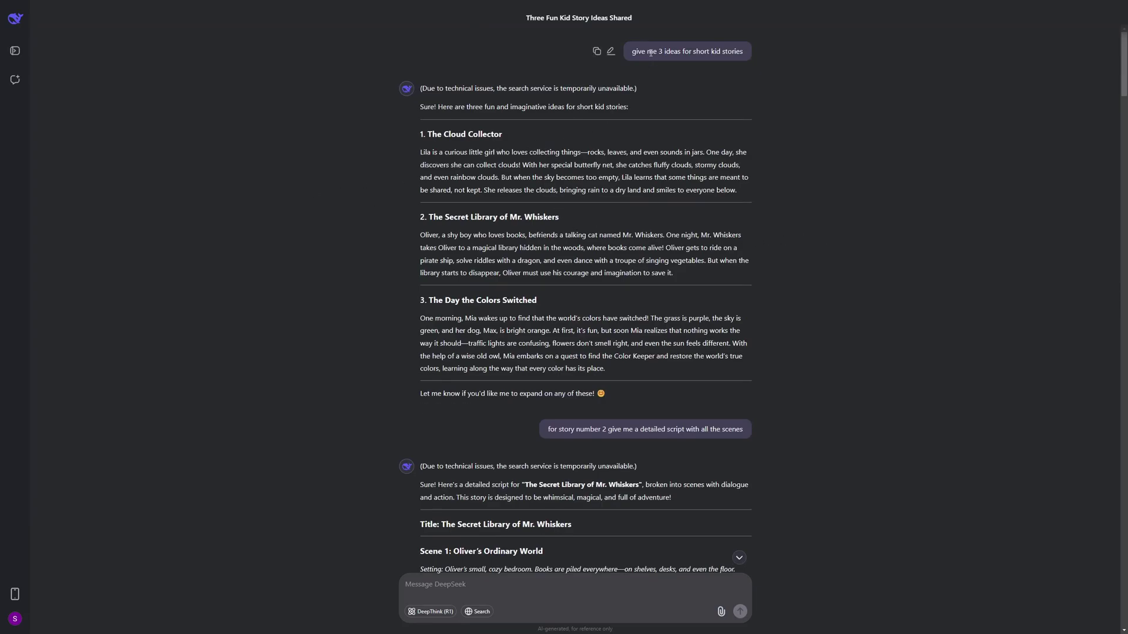
# Review the DeepSeek chat from the Mr. Whiskers title past Oliver's image prompt to the story version
pyautogui.click(772, 73)
pyautogui.moveTo(430, 221); pyautogui.dragTo(553, 215)
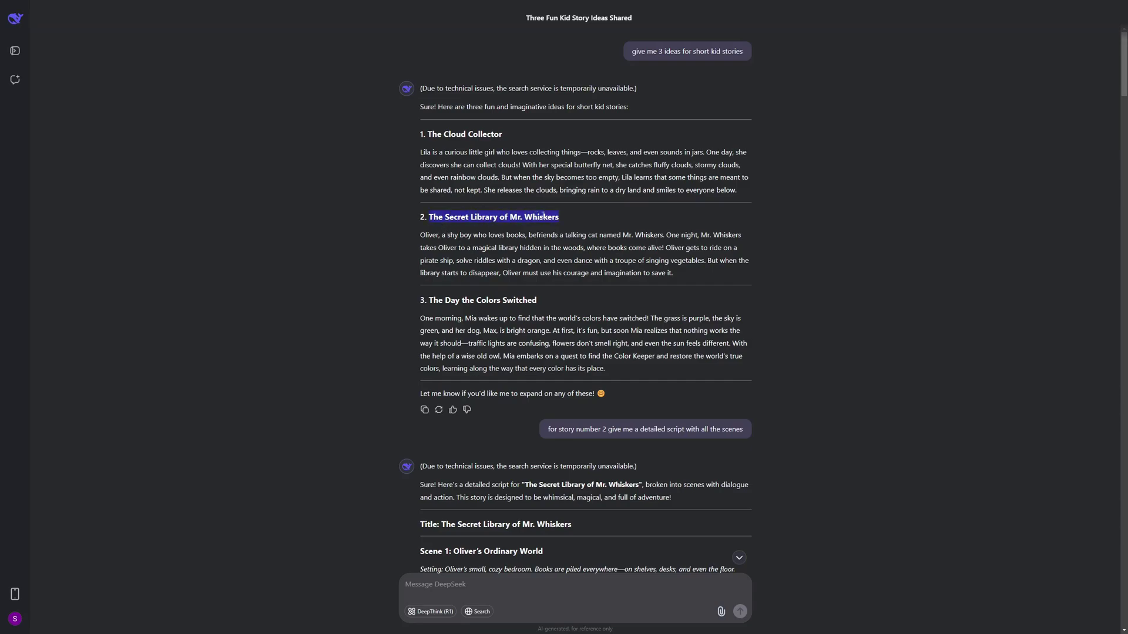
pyautogui.click(826, 271)
pyautogui.scroll(-9, 823, 279)
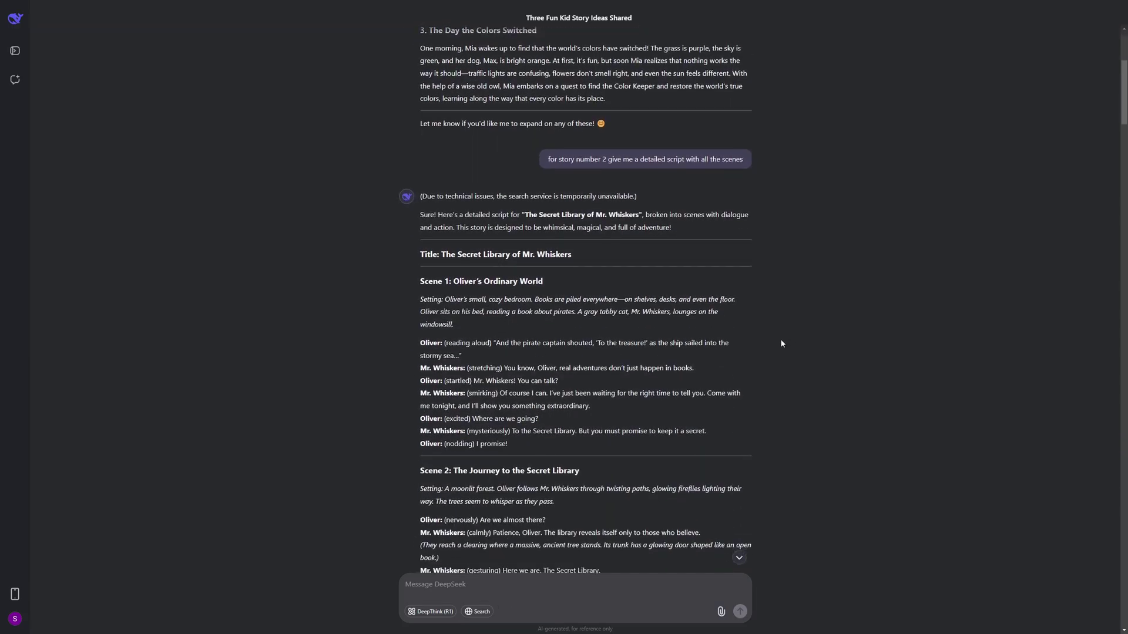
pyautogui.scroll(-15, 543, 258)
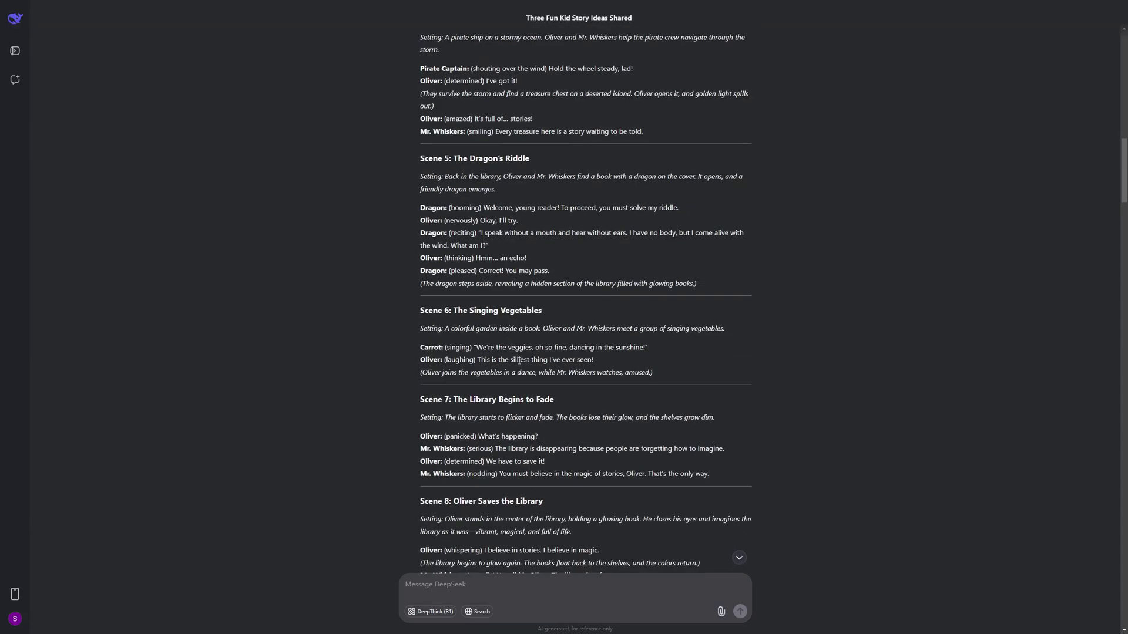
pyautogui.scroll(-5, 522, 365)
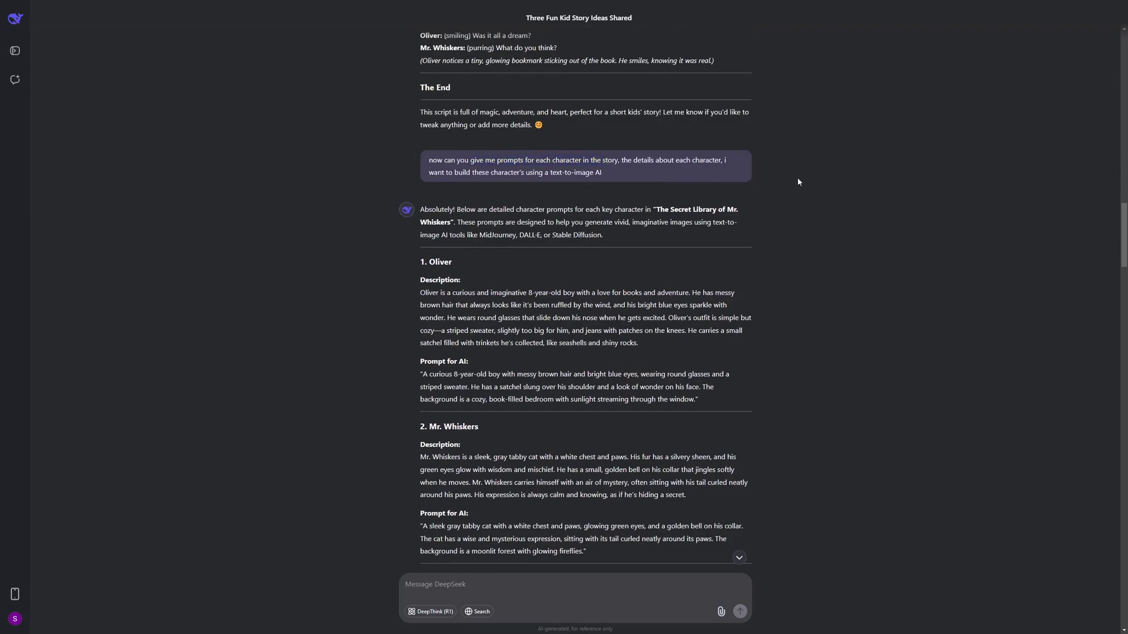
pyautogui.scroll(-2, 793, 179)
pyautogui.scroll(-2, 790, 185)
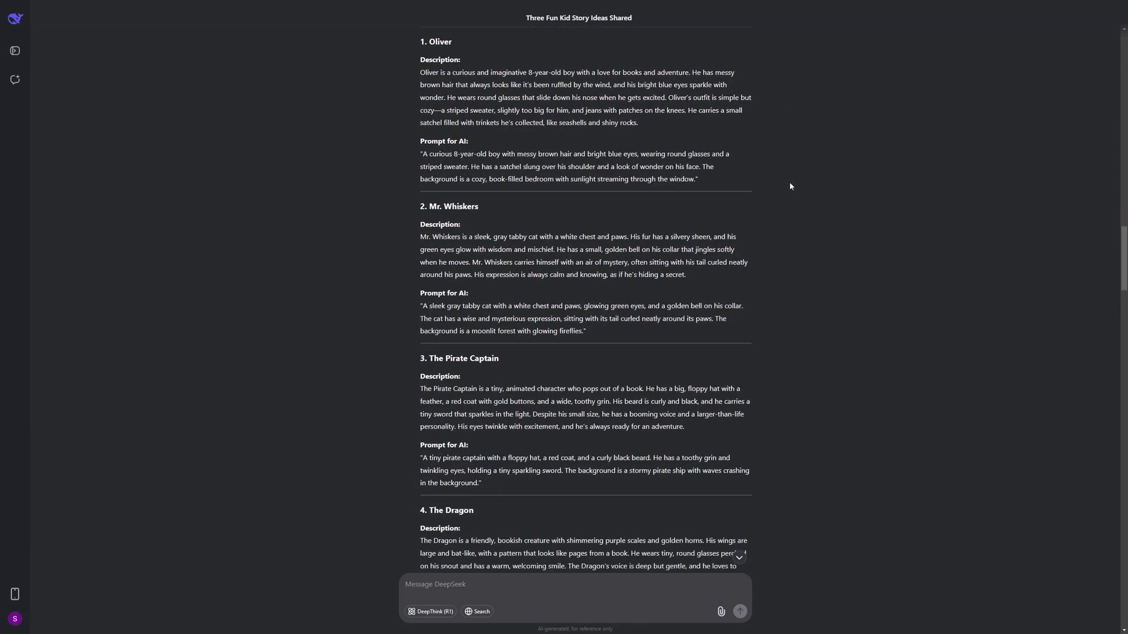
pyautogui.moveTo(426, 156); pyautogui.dragTo(767, 181)
pyautogui.click(801, 184)
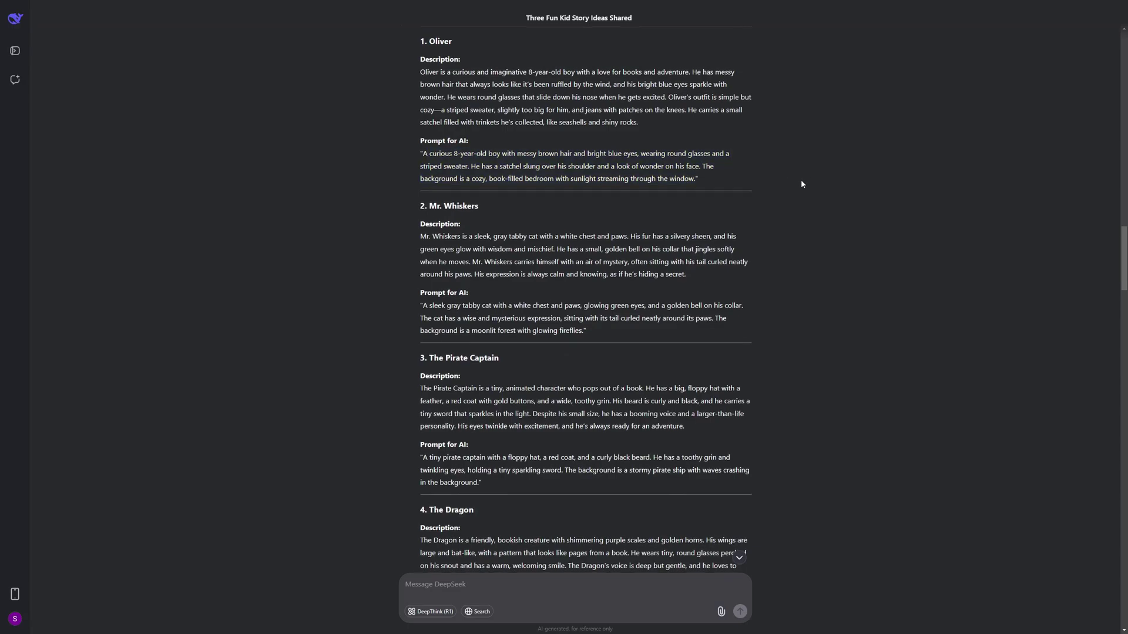
pyautogui.scroll(-7, 801, 184)
pyautogui.scroll(-10, 800, 188)
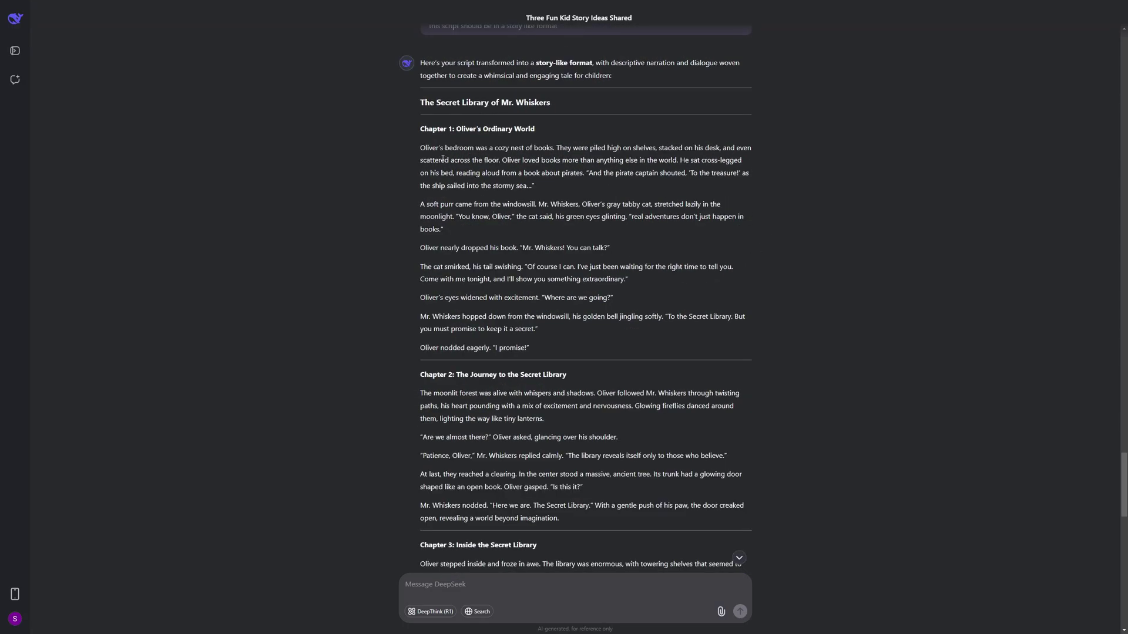
# Paste the Mr. Whiskers story into the content box, within the 12000-character limit
pyautogui.moveTo(423, 148); pyautogui.dragTo(559, 518)
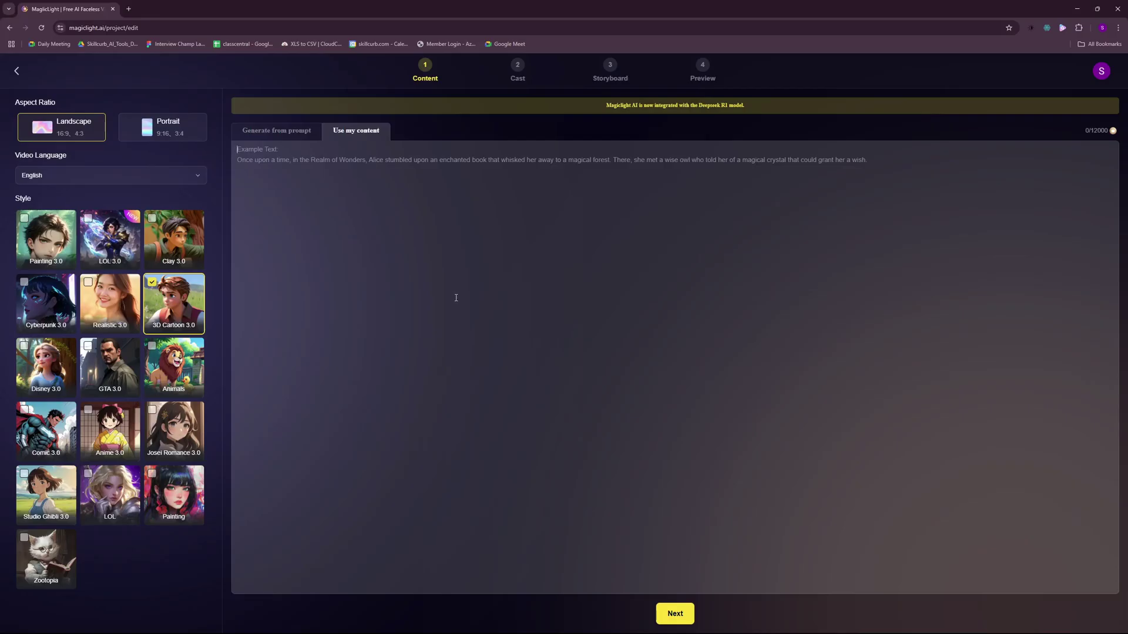
pyautogui.click(459, 297)
pyautogui.hotkey('ctrl', 'v')
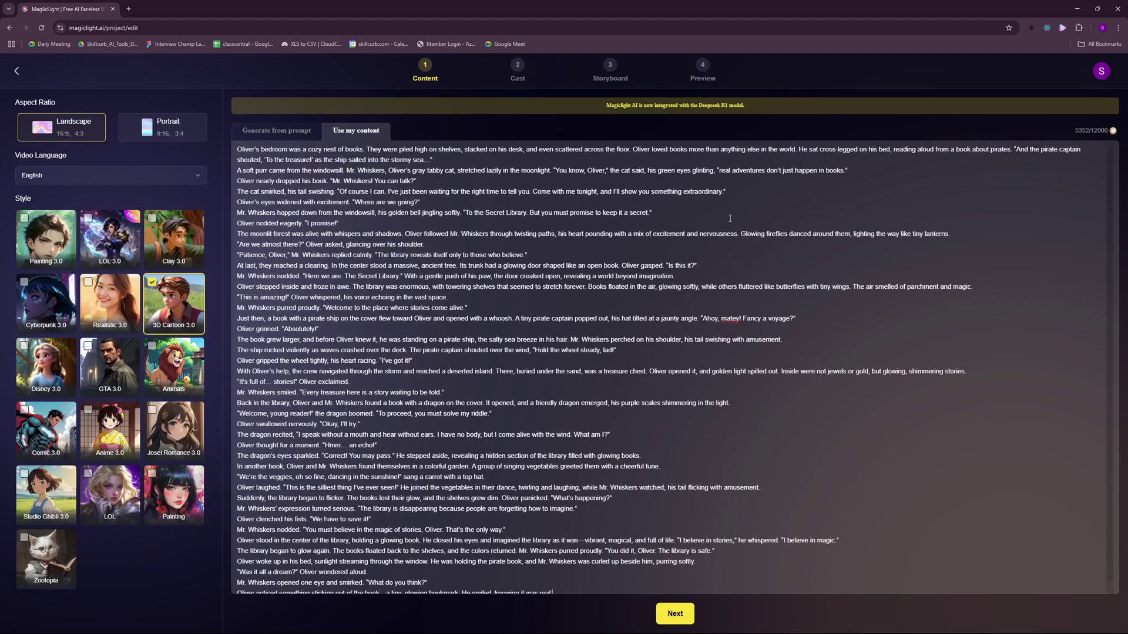
pyautogui.moveTo(1093, 130); pyautogui.dragTo(1110, 134)
pyautogui.click(1105, 137)
# Keep English as the video language and split the story into shots
pyautogui.click(94, 174)
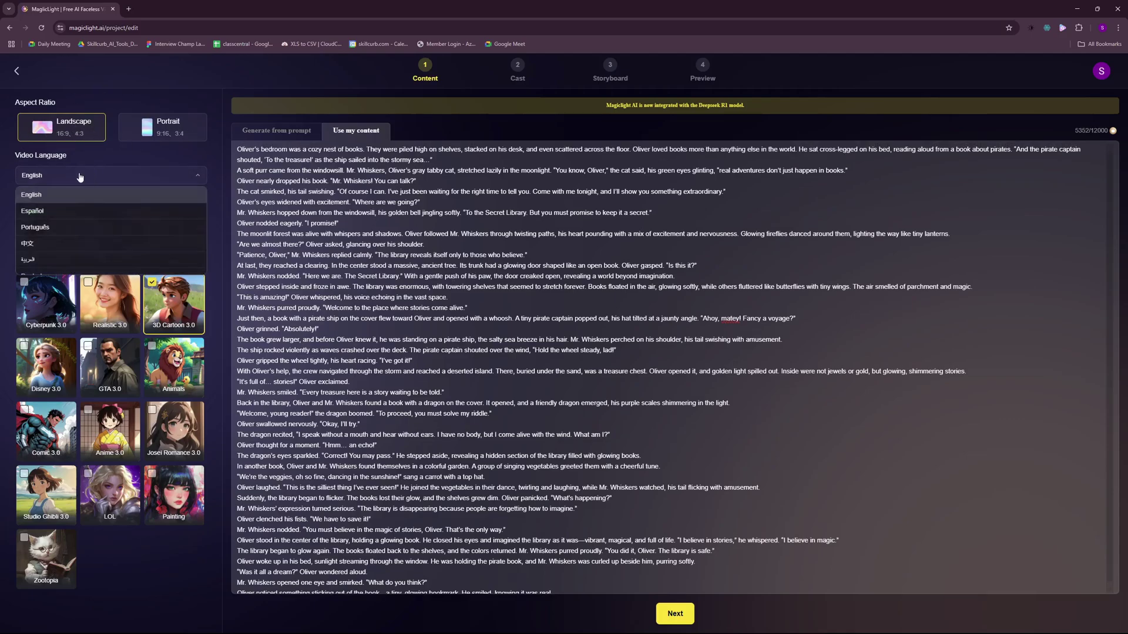
pyautogui.click(54, 190)
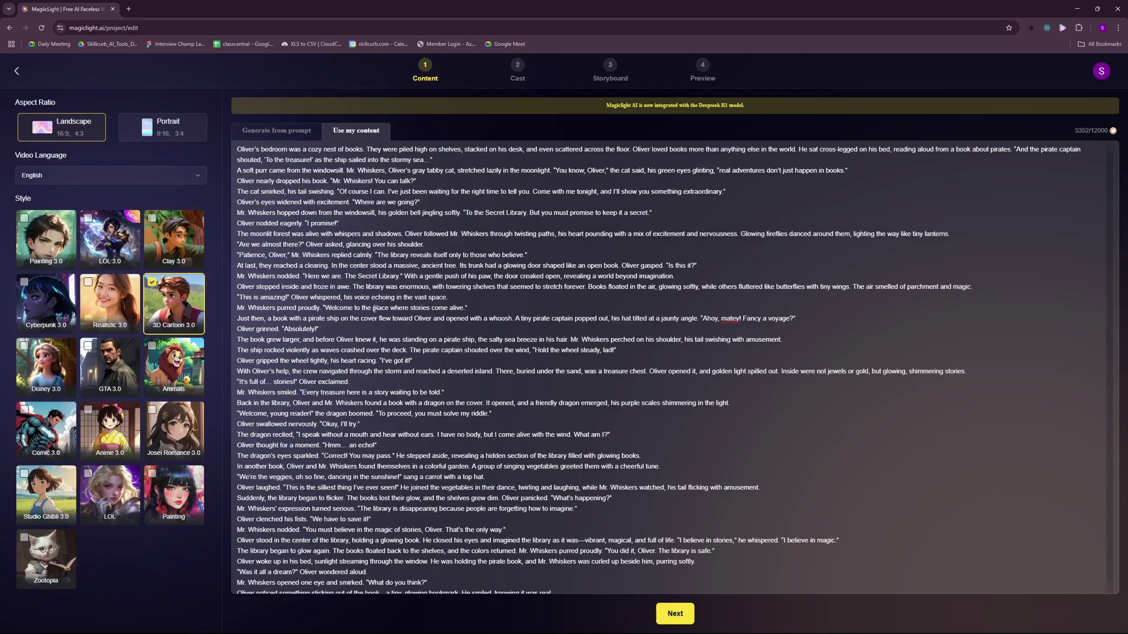
pyautogui.click(680, 618)
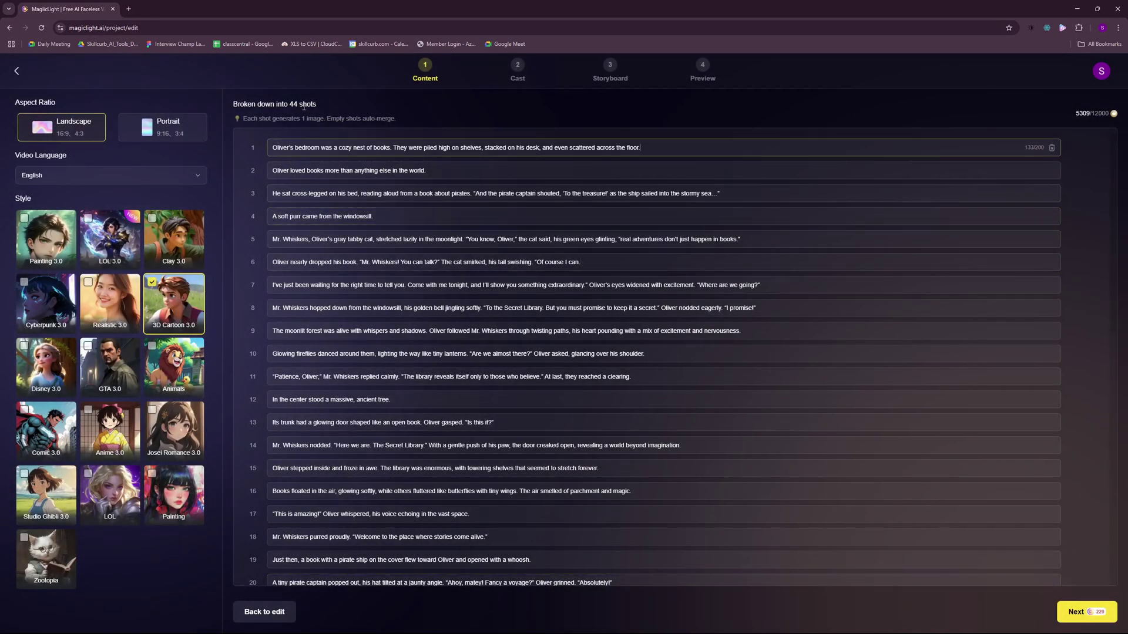
# Check the 44-shot count and the one-image-per-shot note in the script heading
pyautogui.moveTo(306, 105); pyautogui.dragTo(289, 104)
pyautogui.click(367, 111)
pyautogui.moveTo(297, 119); pyautogui.dragTo(323, 118)
pyautogui.click(360, 112)
pyautogui.scroll(-10, 325, 349)
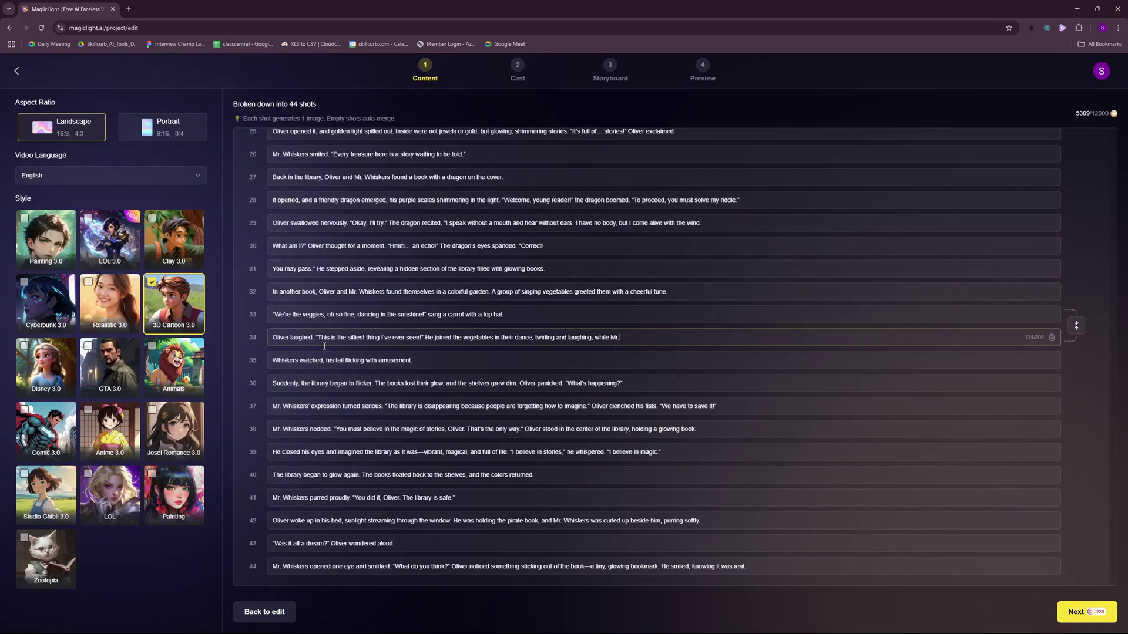
pyautogui.scroll(5, 363, 272)
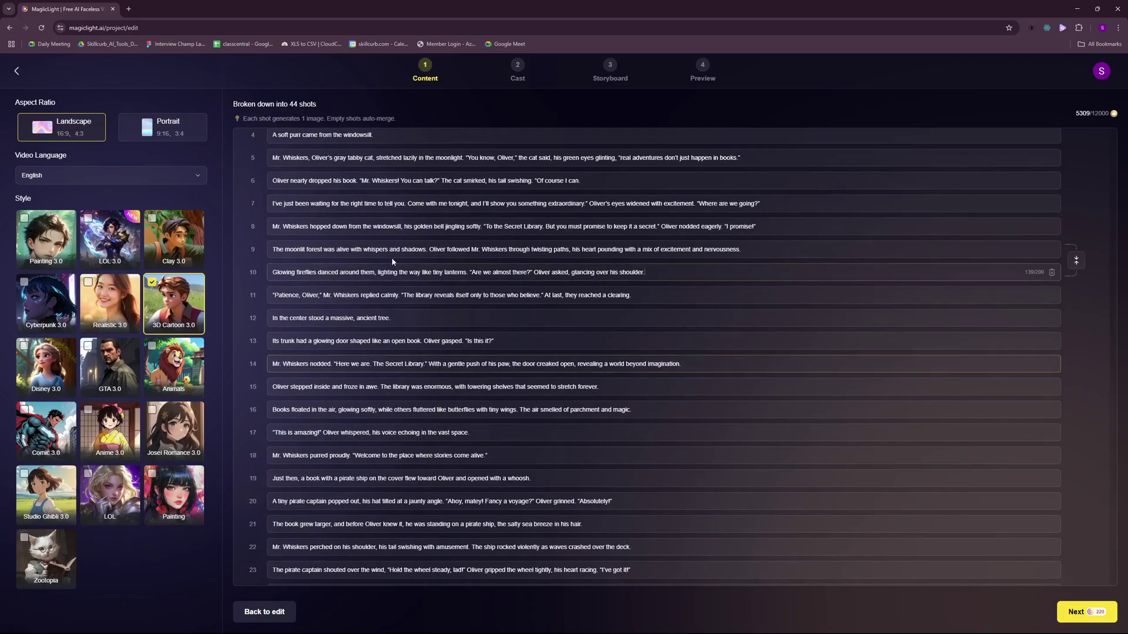
pyautogui.scroll(2, 393, 261)
# Skim the text of shots 1, 4, 7, 24 and 28, then move on to casting
pyautogui.click(1056, 152)
pyautogui.press('Tab')
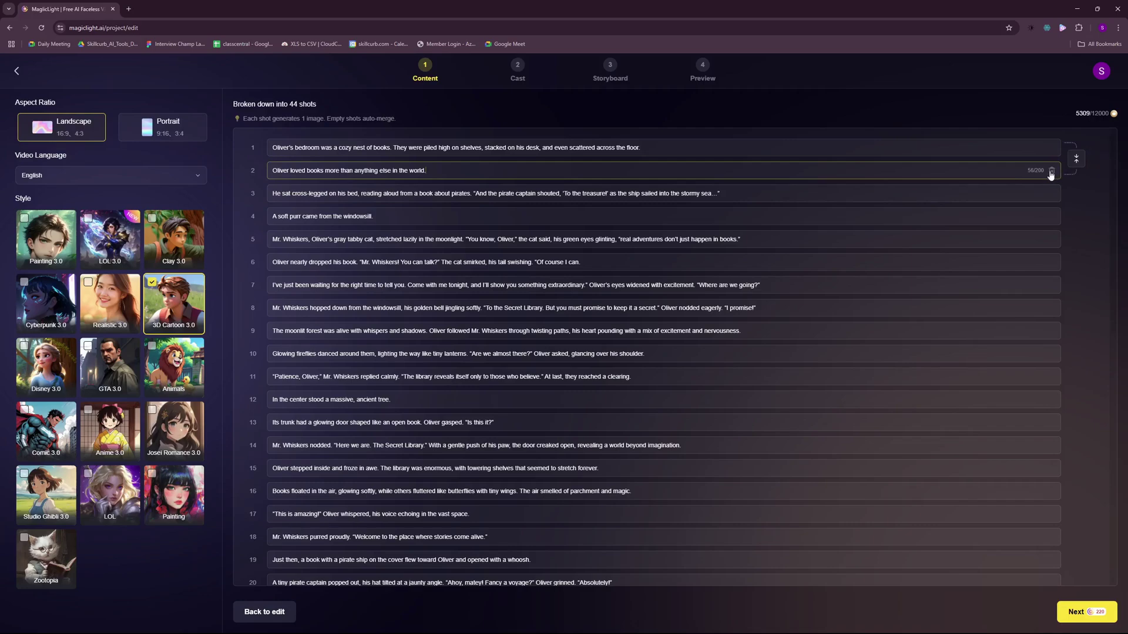
pyautogui.click(628, 213)
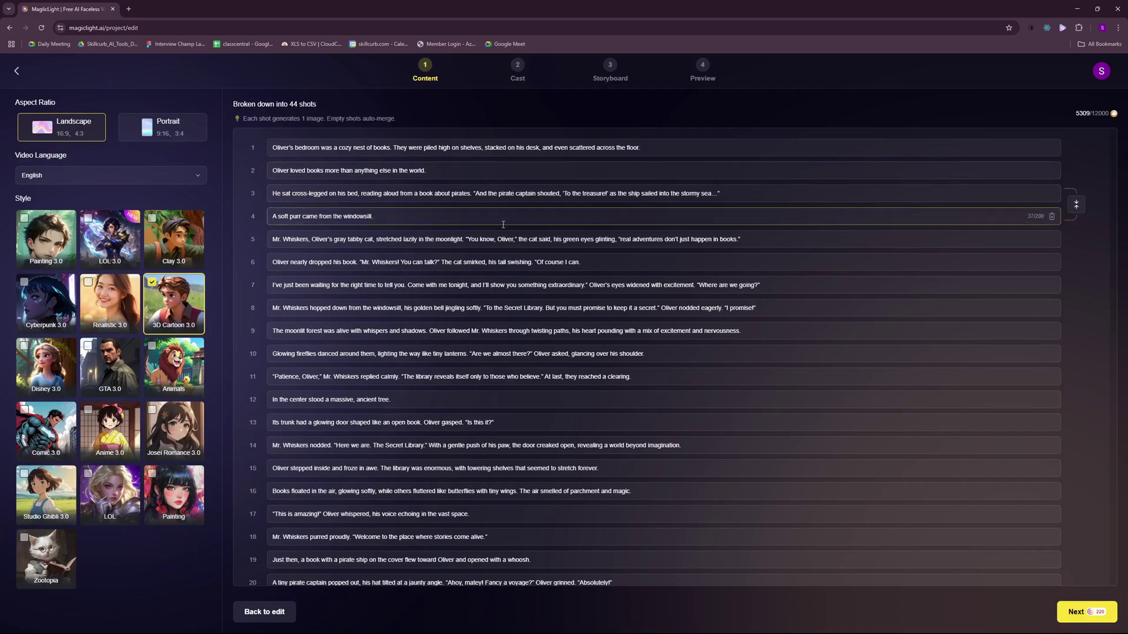
pyautogui.click(570, 283)
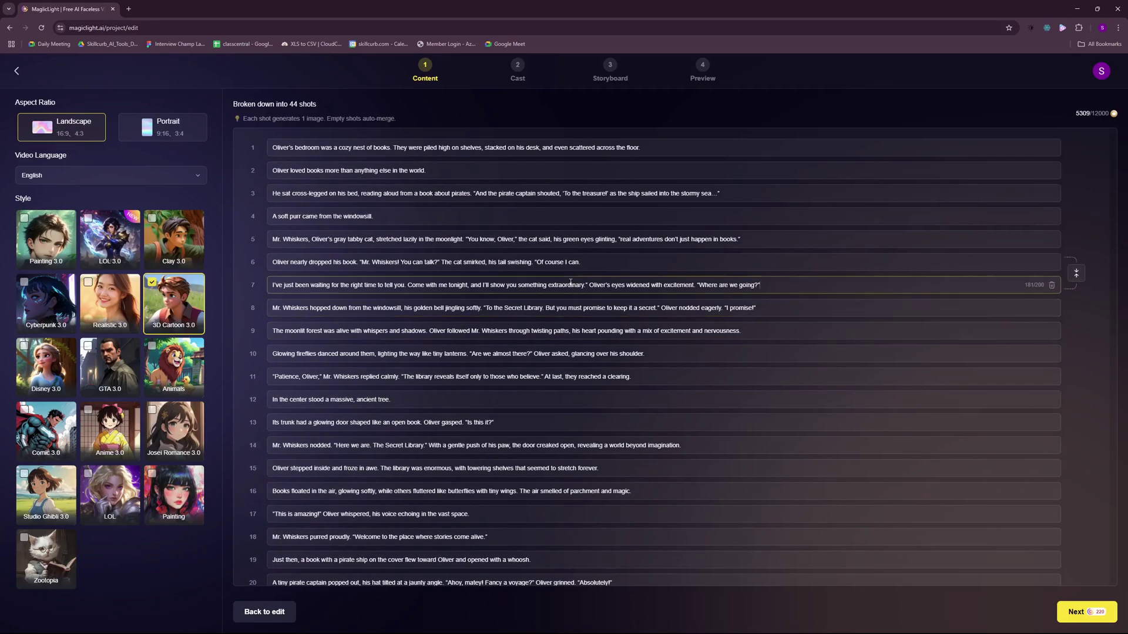
pyautogui.press('Tab')
pyautogui.press('Tab')
pyautogui.press('Tab')
pyautogui.press('Tab')
pyautogui.press('Tab')
pyautogui.press('Tab')
pyautogui.press('Tab')
pyautogui.press('Tab')
pyautogui.press('Tab')
pyautogui.press('Tab')
pyautogui.press('Tab')
pyautogui.press('Tab')
pyautogui.press('Tab')
pyautogui.press('Tab')
pyautogui.press('Tab')
pyautogui.press('Tab')
pyautogui.press('Tab')
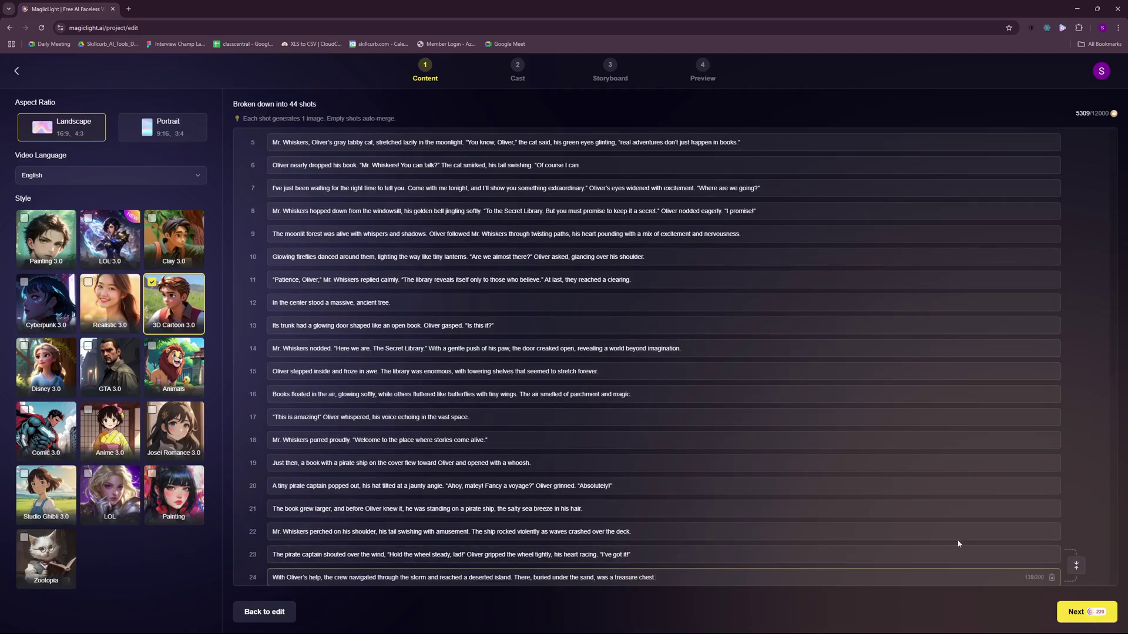
pyautogui.press('Tab')
pyautogui.press('Tab')
pyautogui.press('Tab')
pyautogui.press('Tab')
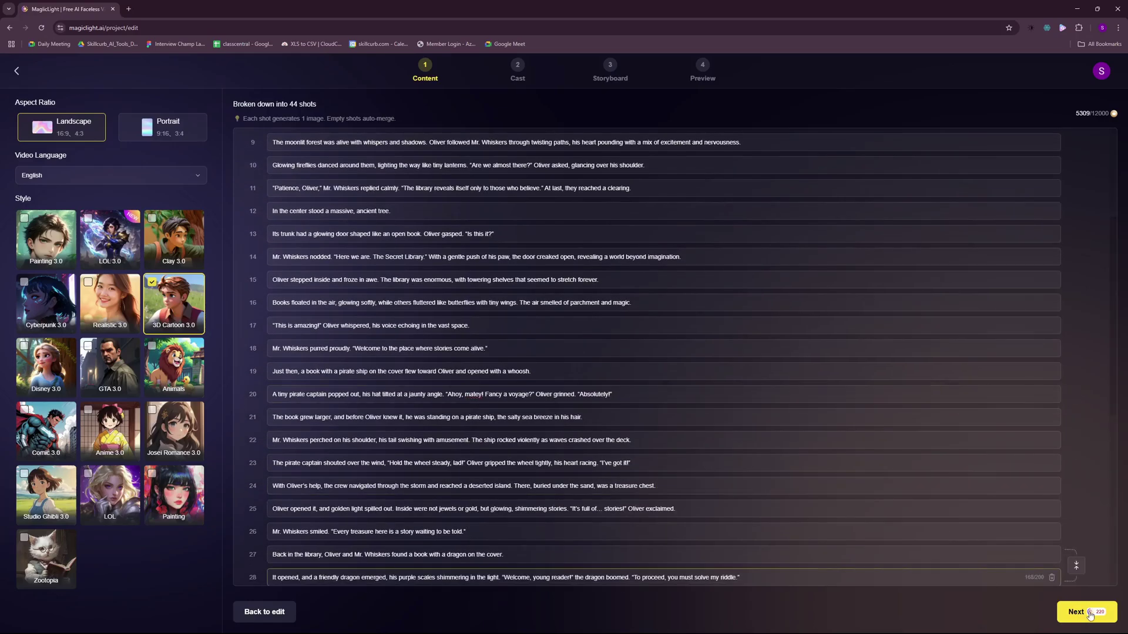
pyautogui.click(1090, 614)
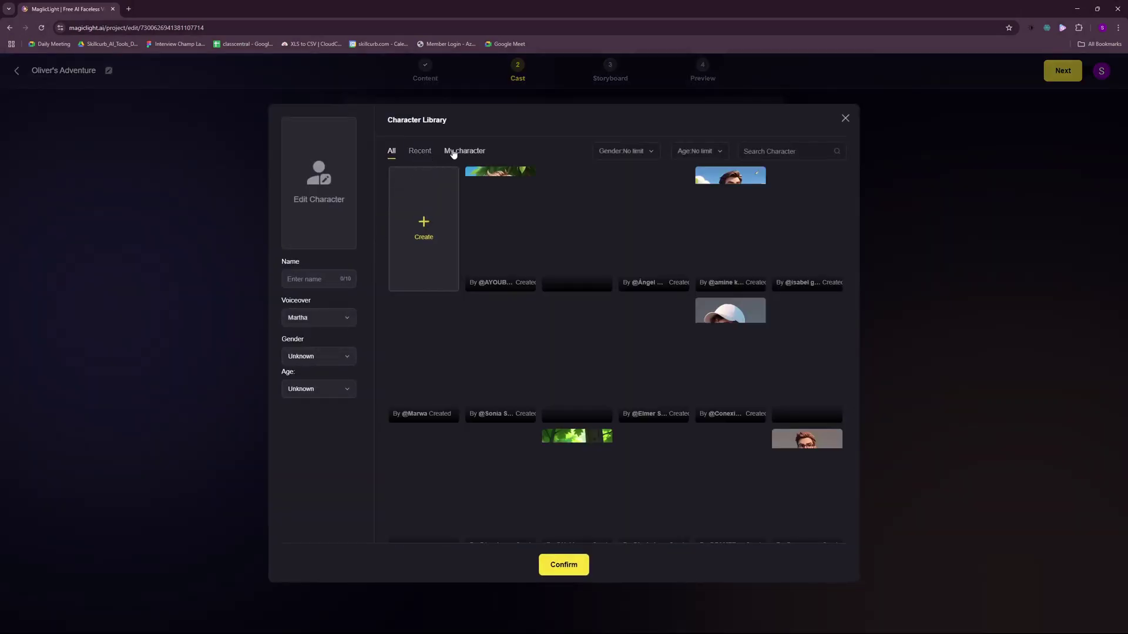
# Filter to My character portraits and try the boy with glasses for Oliver
pyautogui.click(453, 153)
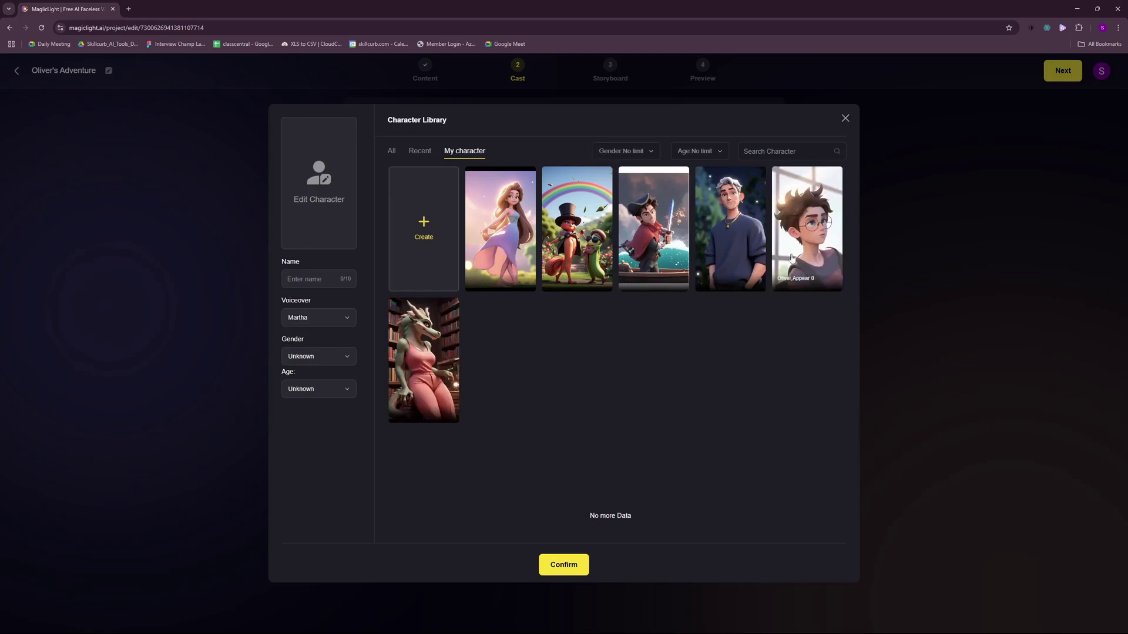
pyautogui.click(808, 210)
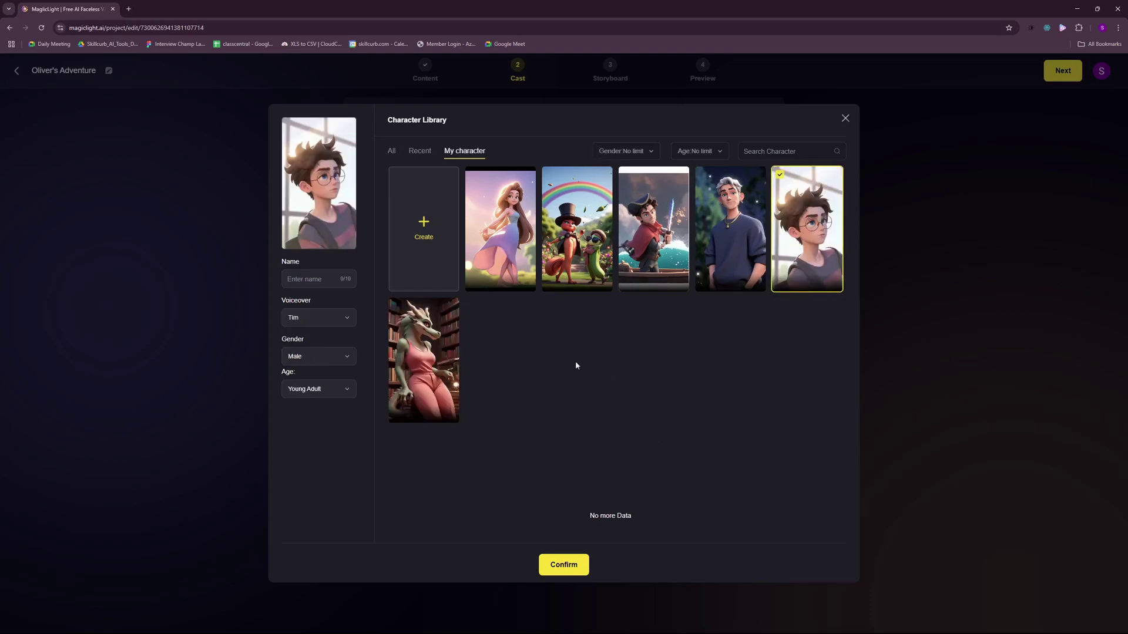
pyautogui.click(301, 279)
pyautogui.write('Olive')
pyautogui.click(639, 436)
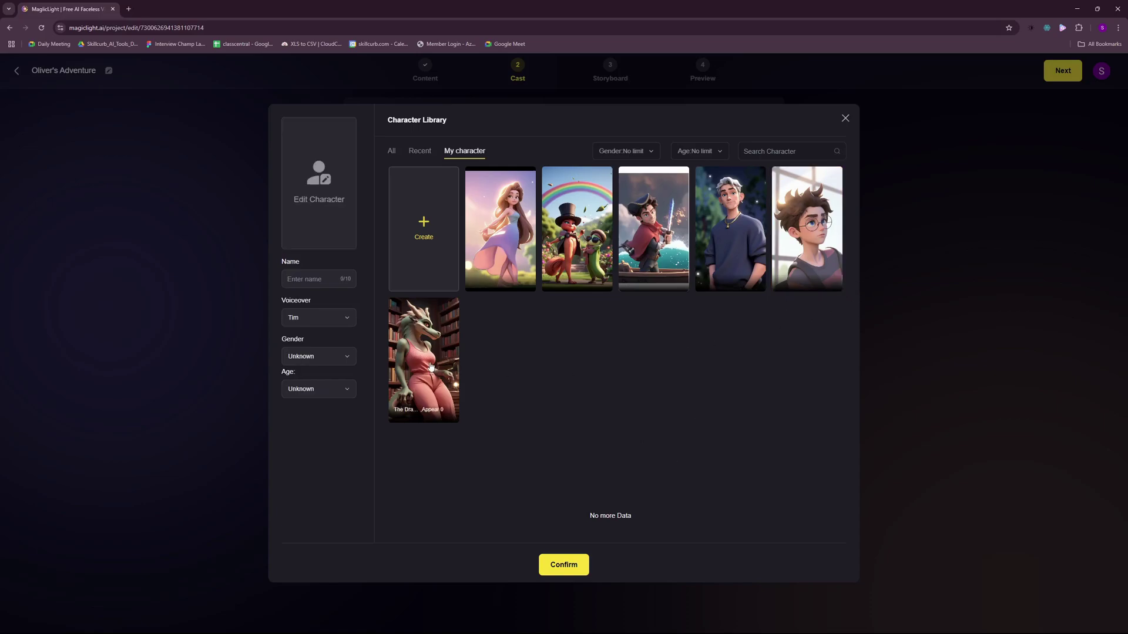
# Add the dragon portrait to the cast named 'The Dragon'
pyautogui.click(432, 369)
pyautogui.click(320, 275)
pyautogui.write('The')
pyautogui.write('Dragon')
pyautogui.click(564, 564)
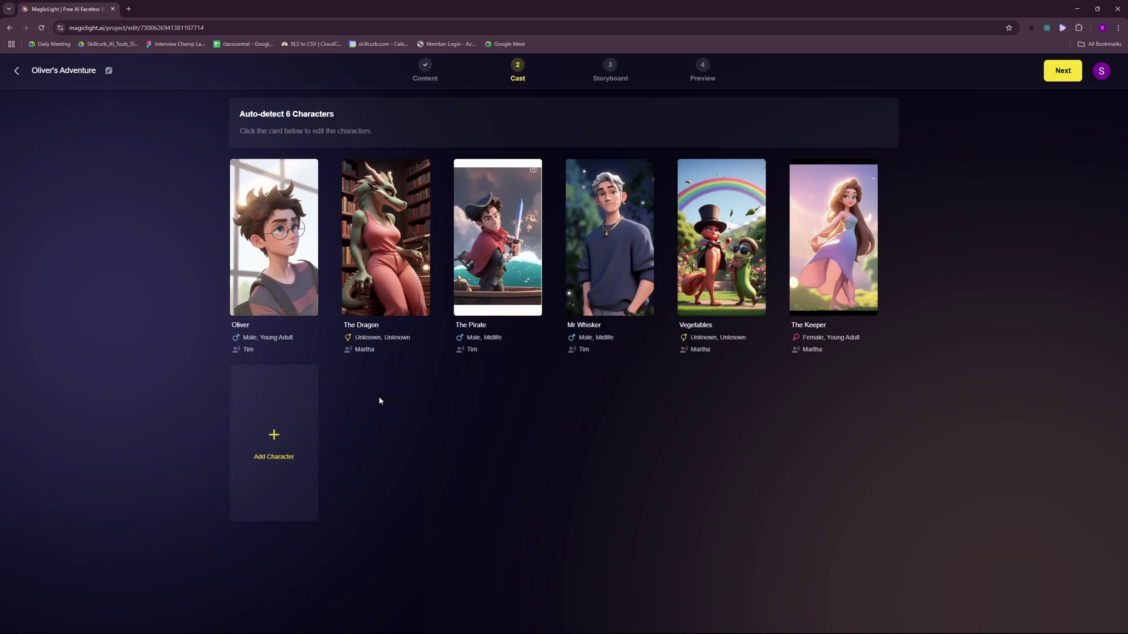
# Close the Character Library unused and review the Dragon's AI prompt in DeepSeek
pyautogui.click(246, 448)
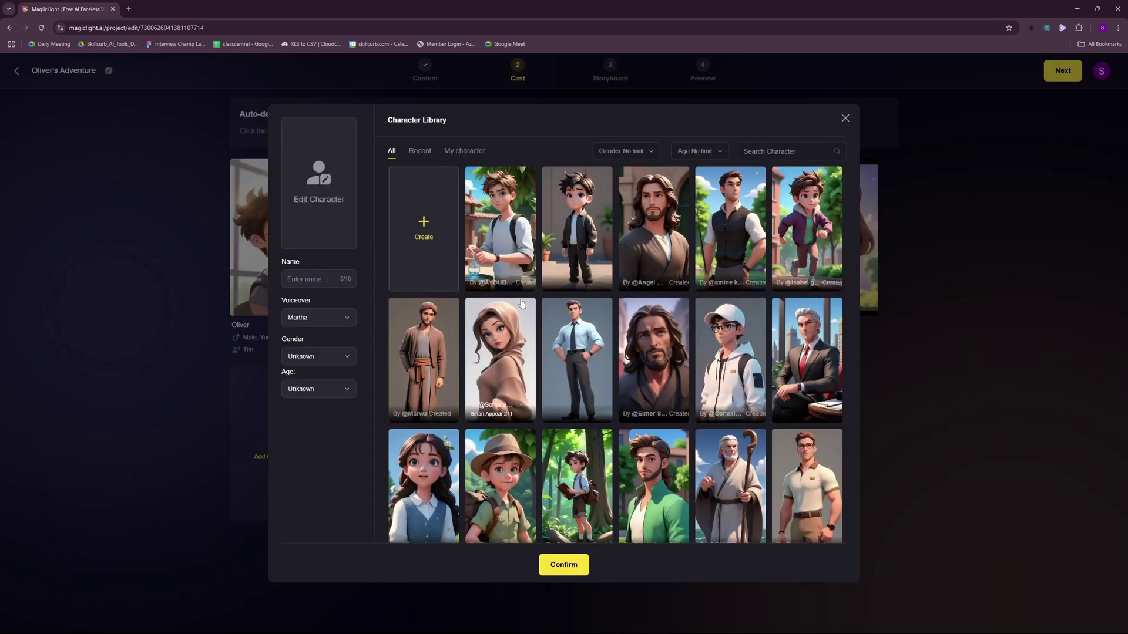
pyautogui.press('Escape')
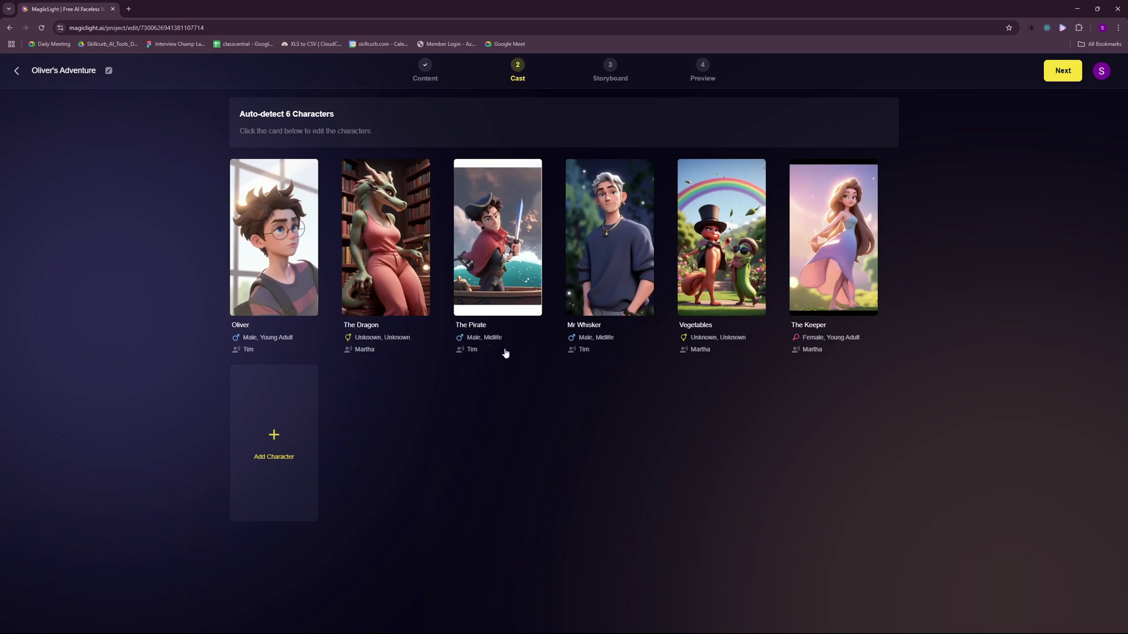
pyautogui.hotkey('alt', 'Tab')
pyautogui.scroll(3, 567, 289)
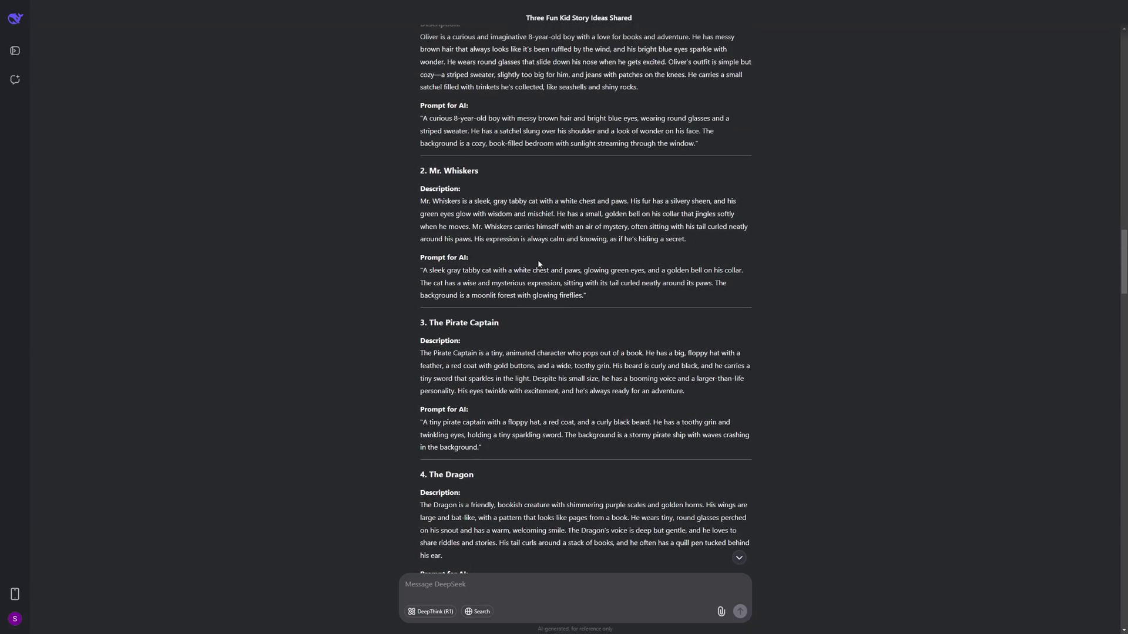
pyautogui.scroll(-6, 567, 254)
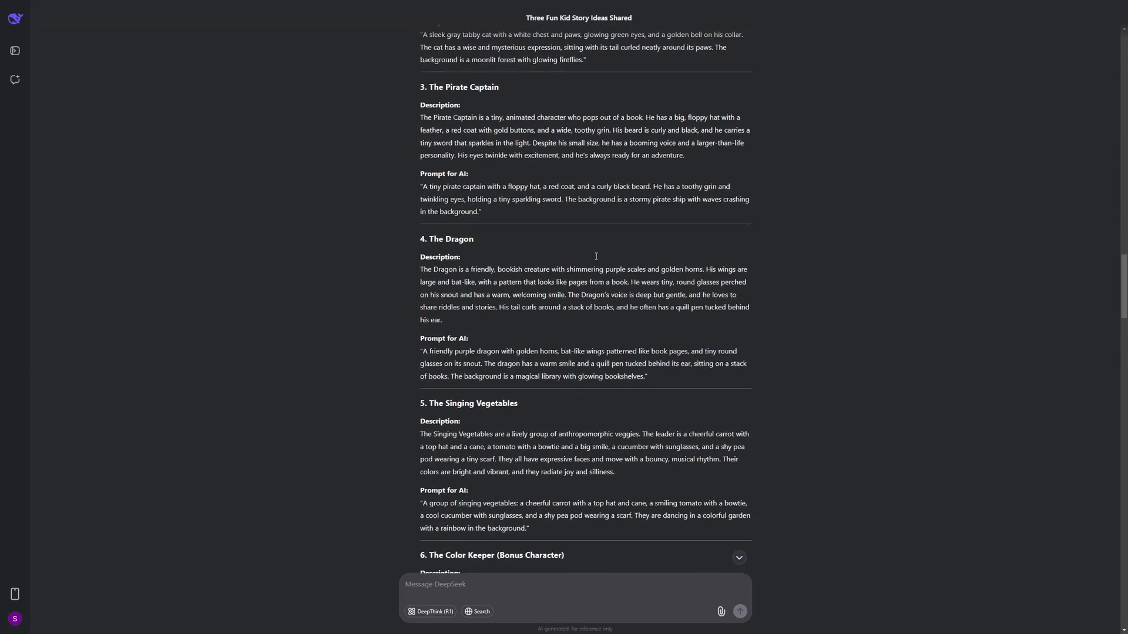
pyautogui.moveTo(429, 234); pyautogui.dragTo(642, 259)
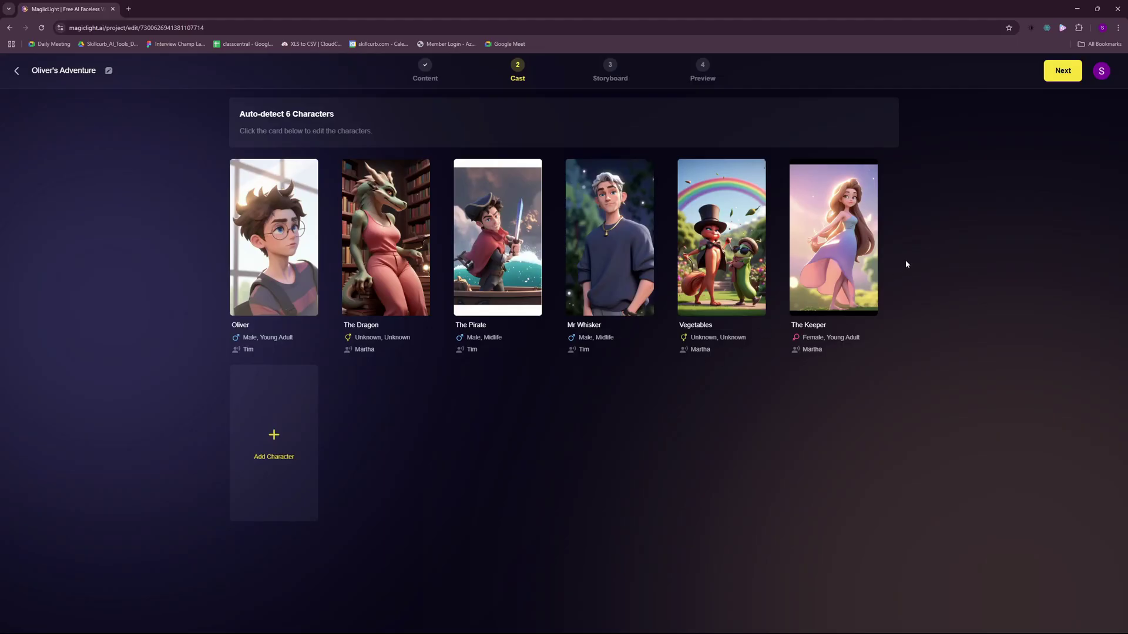
# Accept the six-character cast and generate the 44 storyboard images
pyautogui.click(1053, 71)
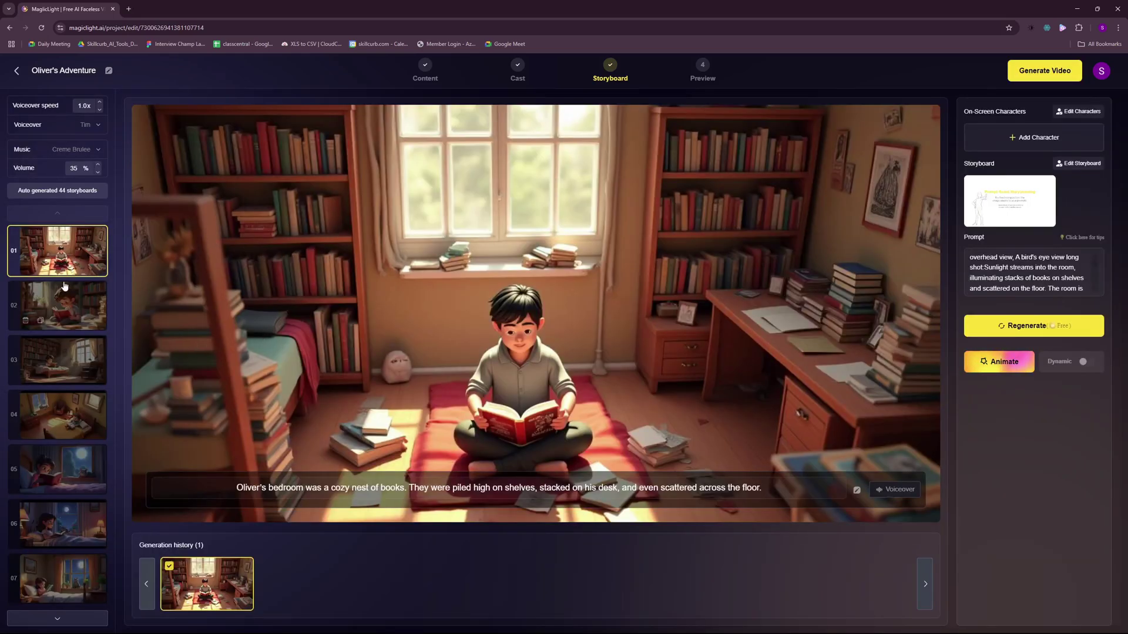
# Preview storyboards 02, 03, 09, 13, 17 and 18, ending on the Mr. Whiskers close-up
pyautogui.click(62, 302)
pyautogui.click(61, 301)
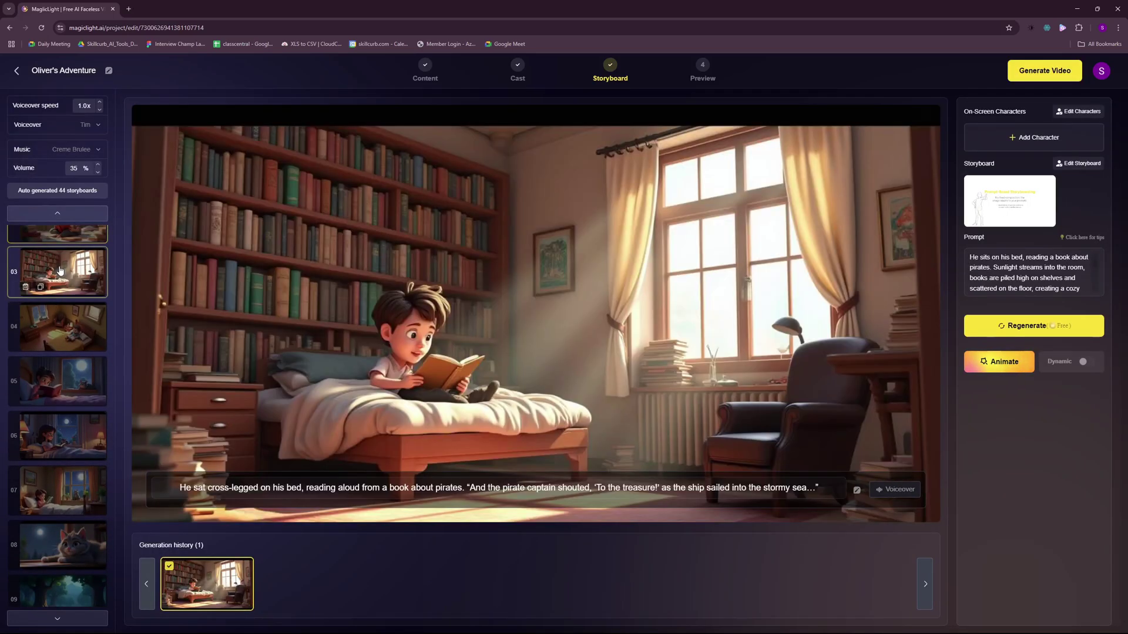
pyautogui.click(62, 301)
pyautogui.scroll(-2, 68, 352)
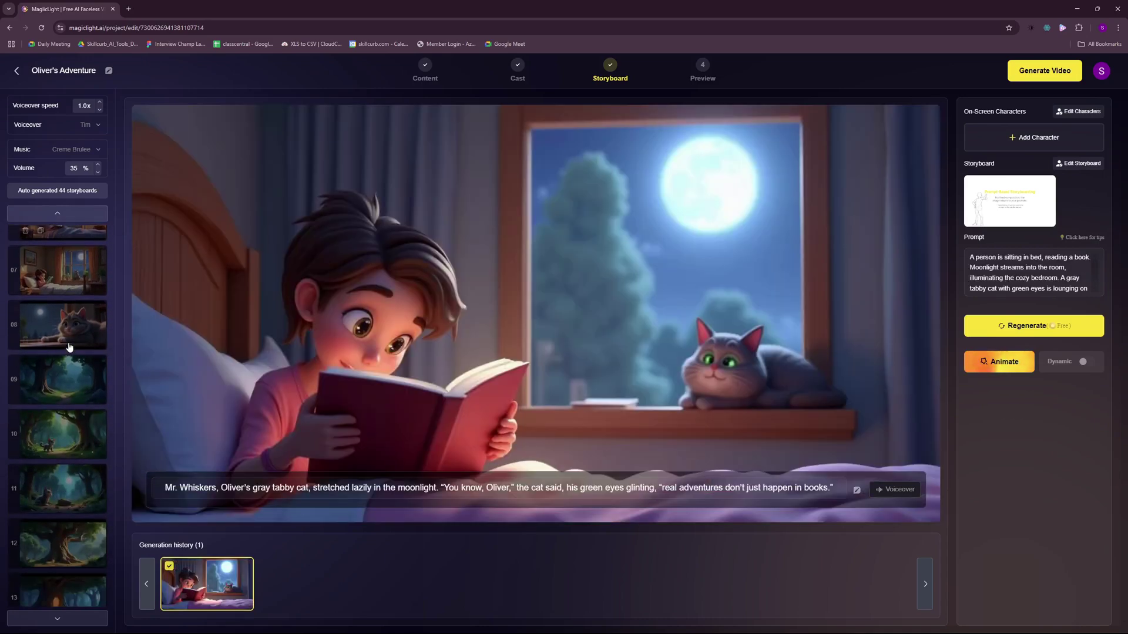
pyautogui.click(72, 395)
pyautogui.scroll(-3, 69, 395)
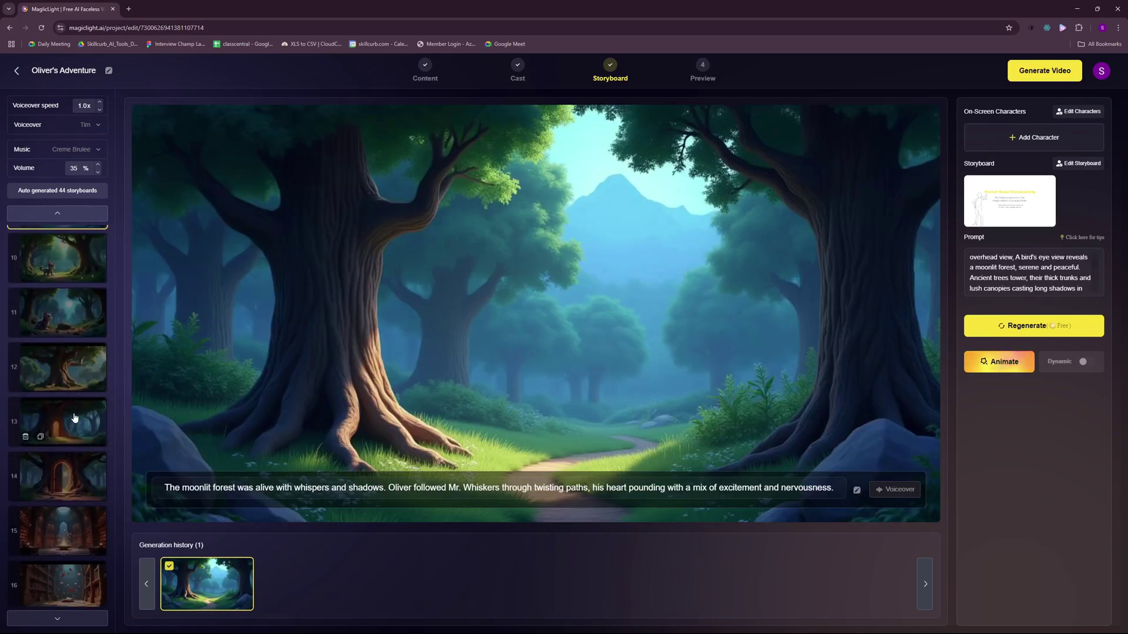
pyautogui.click(67, 394)
pyautogui.scroll(-3, 67, 394)
pyautogui.click(65, 390)
pyautogui.scroll(-1, 63, 400)
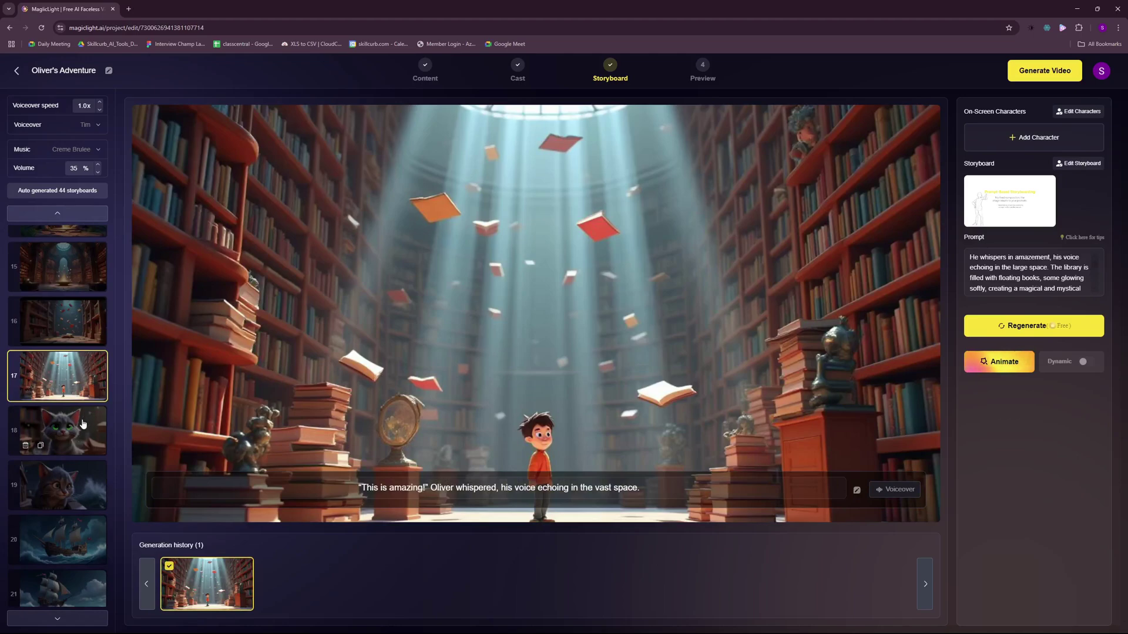
pyautogui.click(61, 413)
pyautogui.scroll(-20, 59, 414)
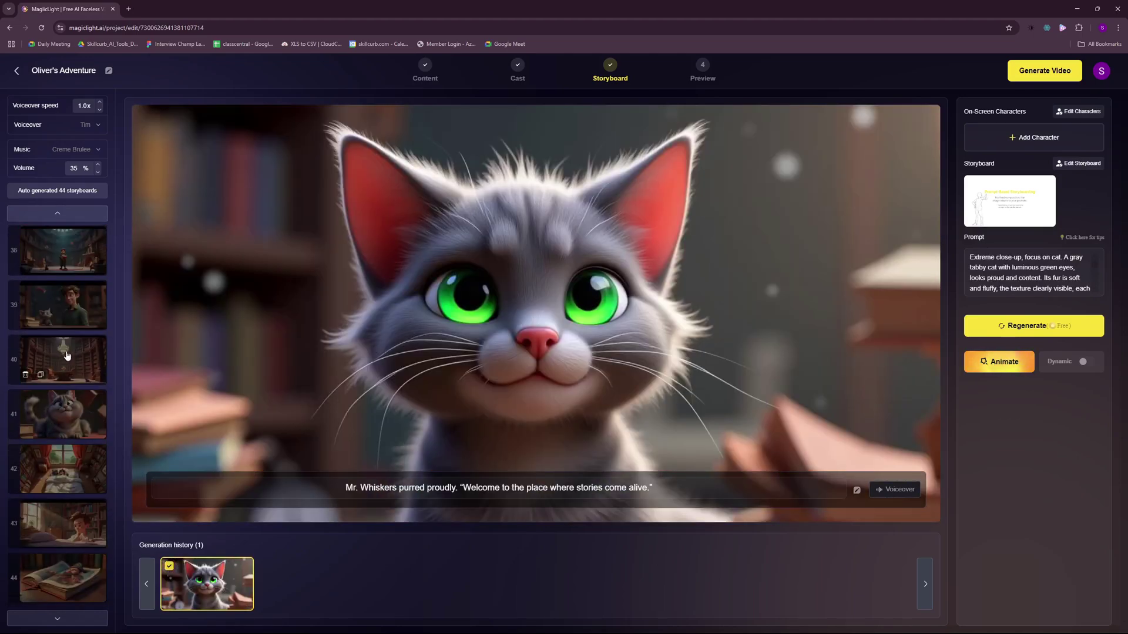
# Scroll the storyboard thumbnail list back up to the top
pyautogui.scroll(4, 67, 355)
pyautogui.scroll(12, 67, 354)
pyautogui.scroll(20, 57, 335)
pyautogui.scroll(3, 59, 330)
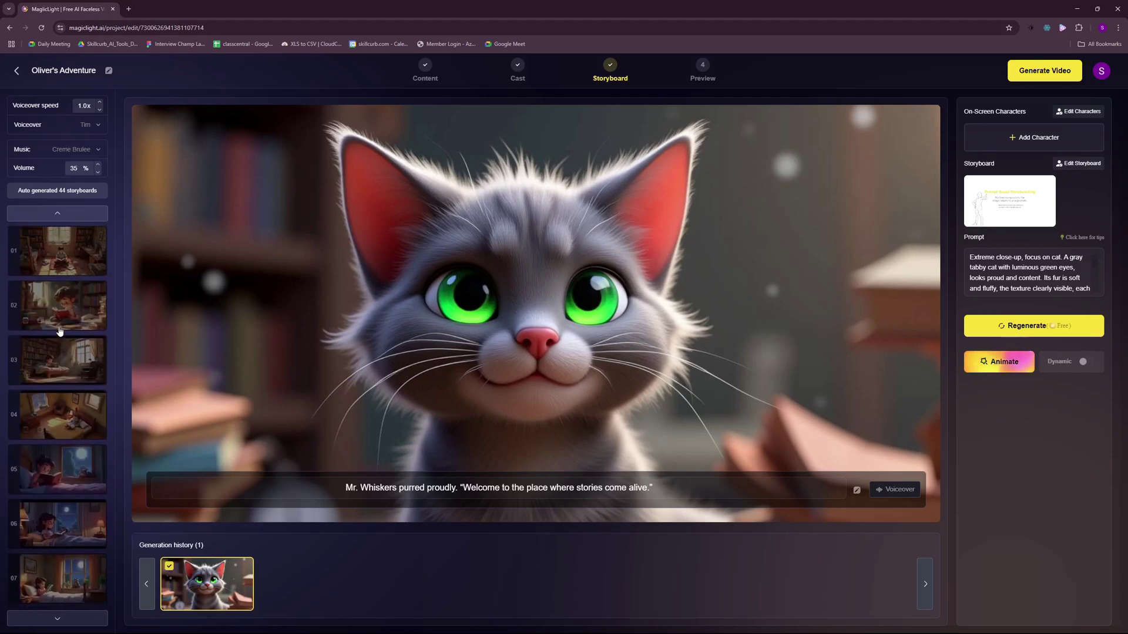
# Animate storyboard 01 with Animate Pro, AI-shortening its caption to 'Oliver's room: a book-filled nest.'
pyautogui.click(71, 261)
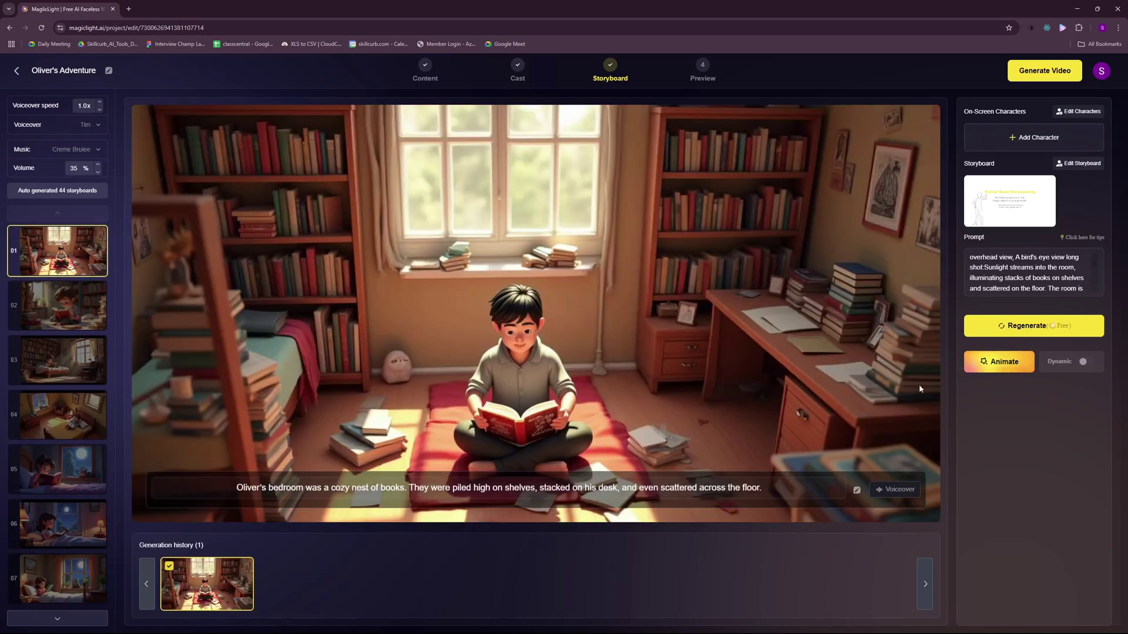
pyautogui.click(984, 363)
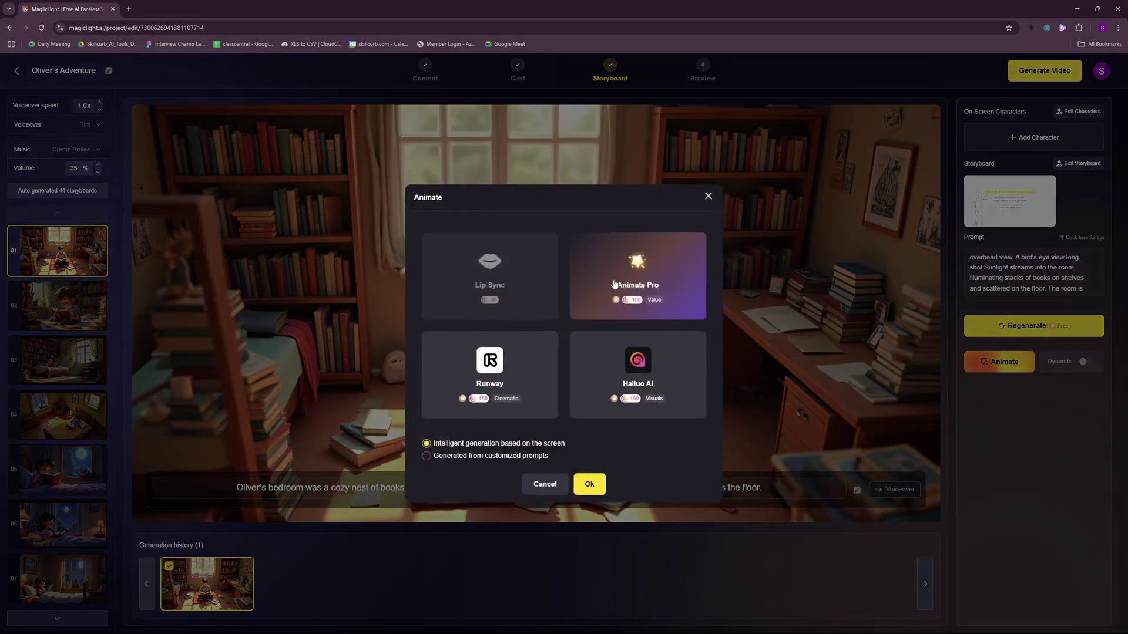
pyautogui.click(635, 296)
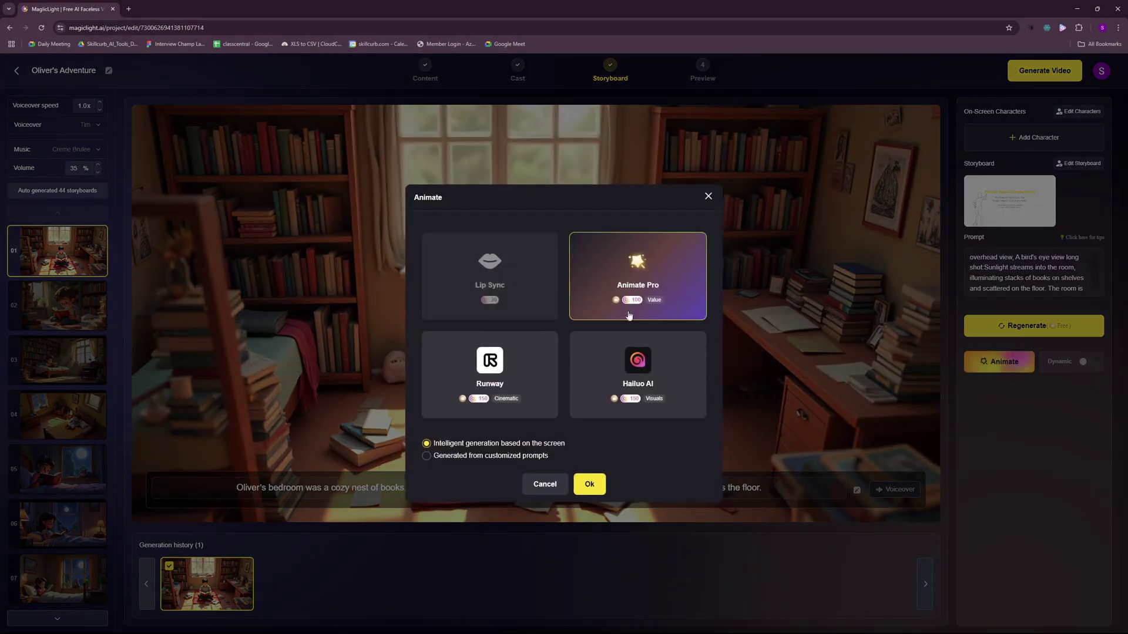
pyautogui.click(590, 485)
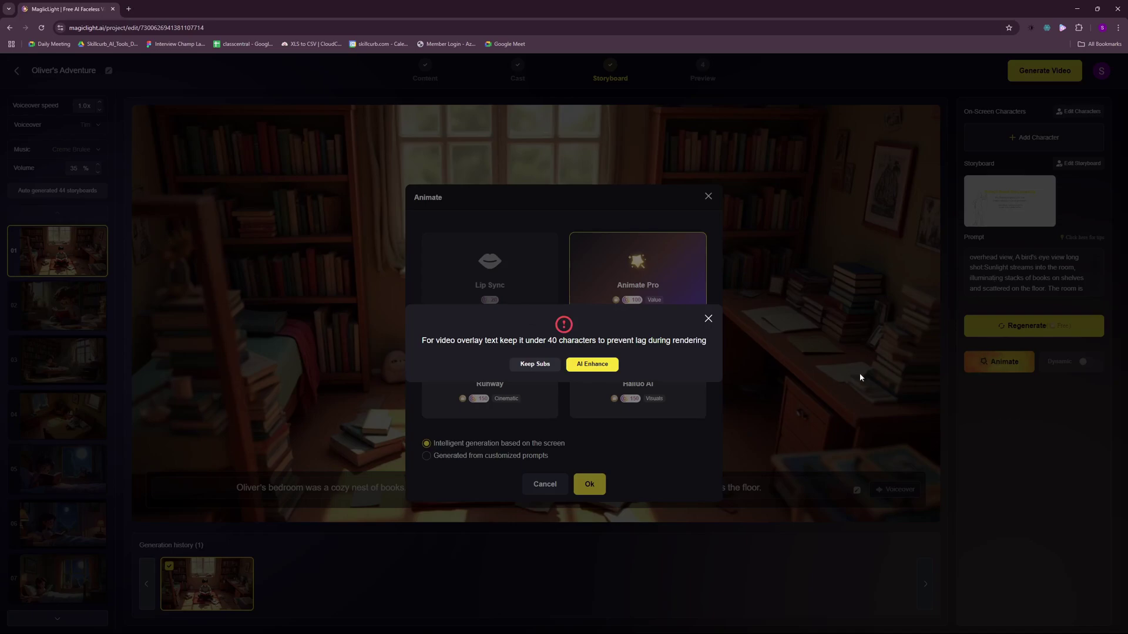
pyautogui.click(593, 365)
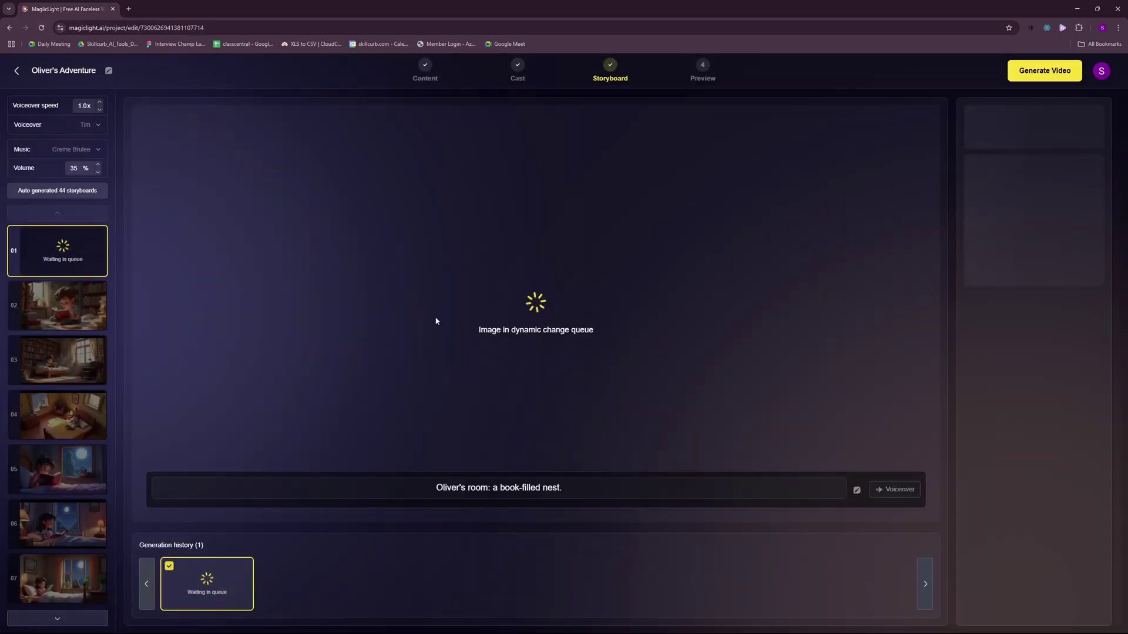
# Check scene 01's queue status, then preview animated storyboard 02 of Oliver dancing with vegetables
pyautogui.moveTo(507, 331); pyautogui.dragTo(637, 330)
pyautogui.click(637, 331)
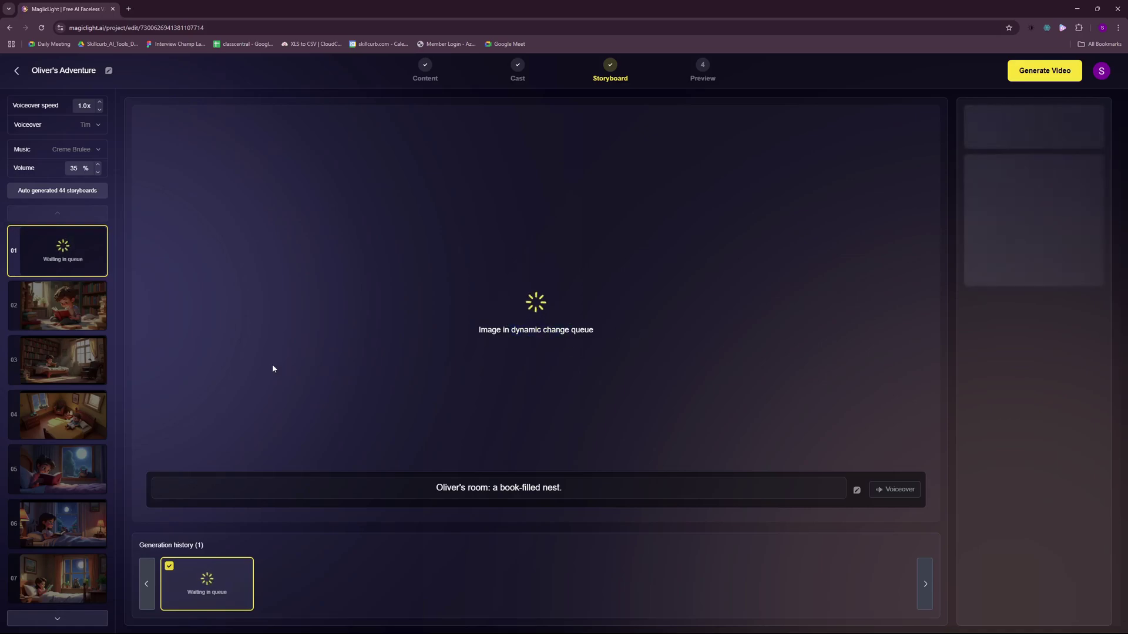
pyautogui.moveTo(61, 323)
pyautogui.click(61, 308)
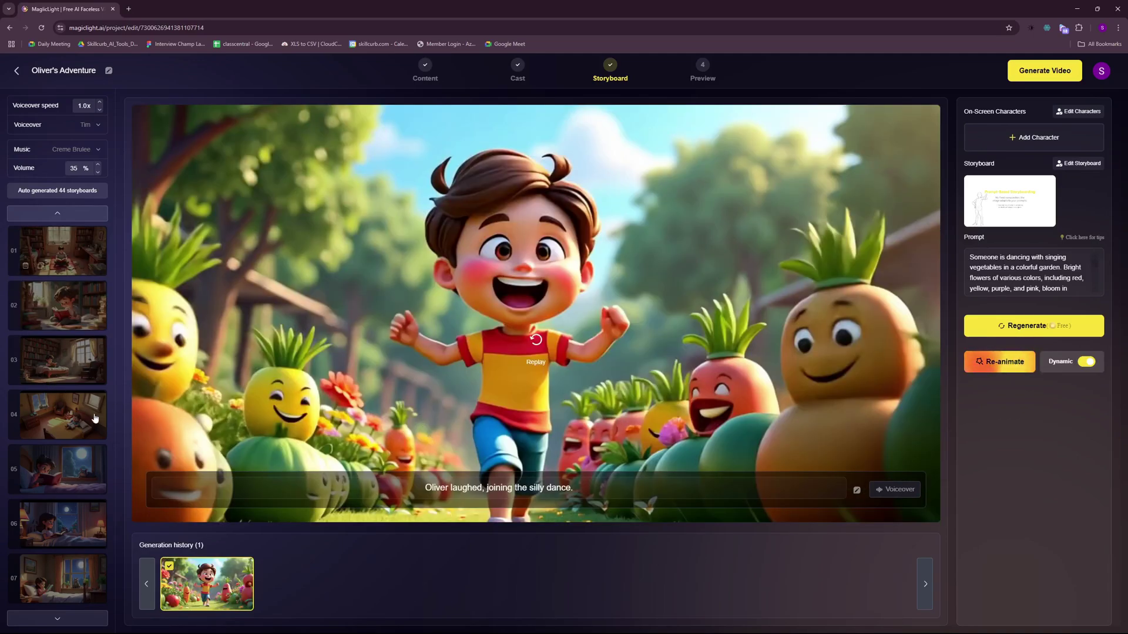
# Preview the animations of storyboards 01, 05 and 06, ending back on scene 01
pyautogui.click(514, 358)
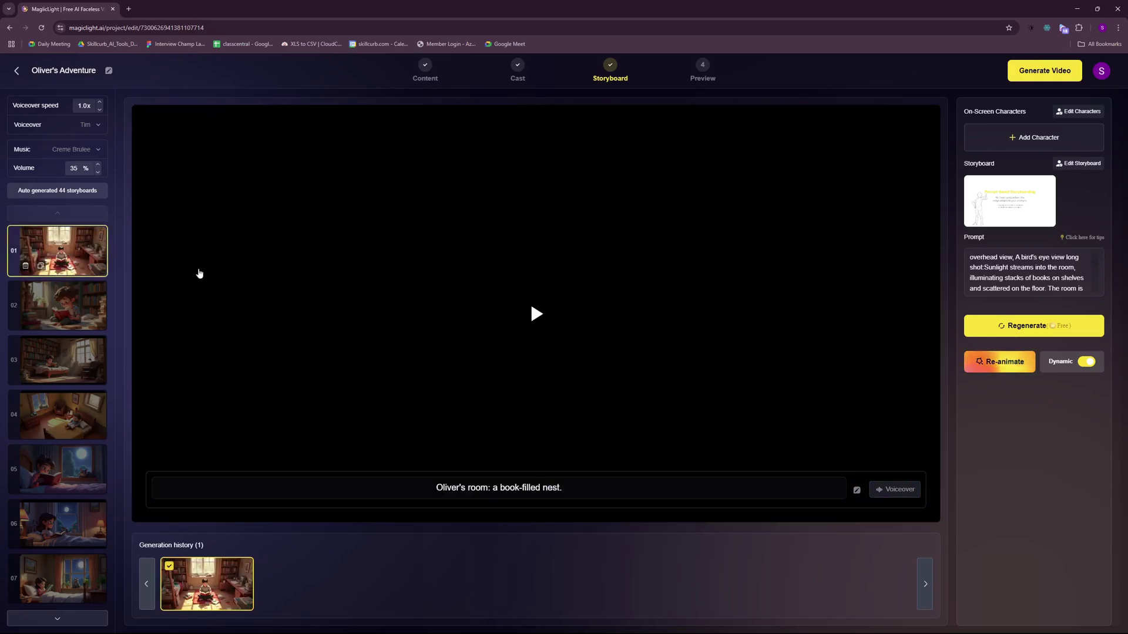
pyautogui.click(238, 275)
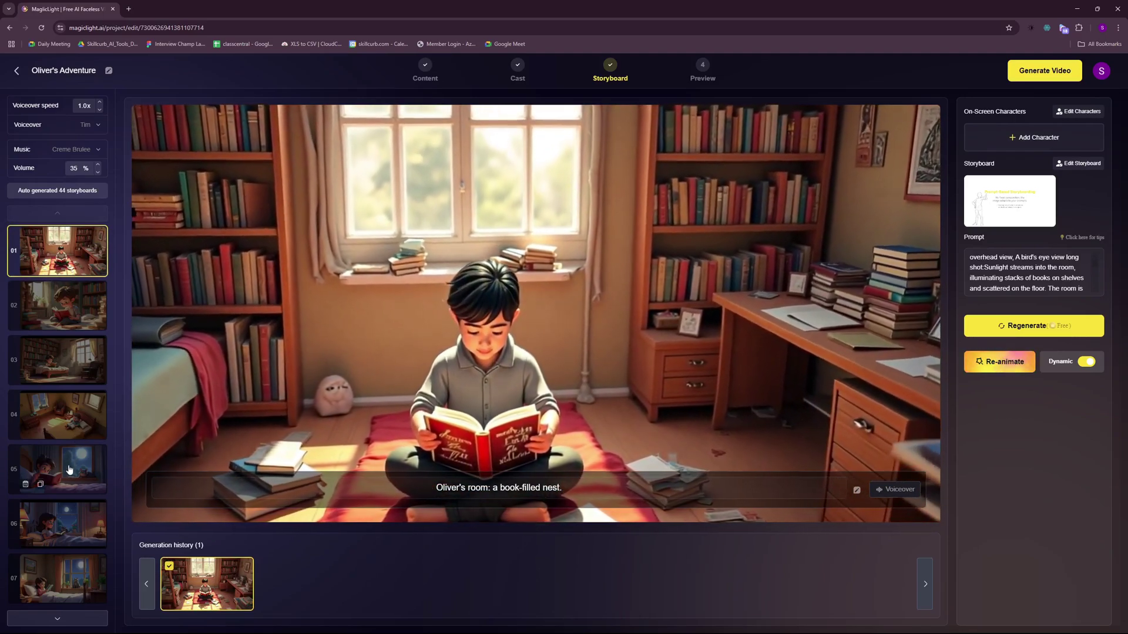
pyautogui.click(69, 470)
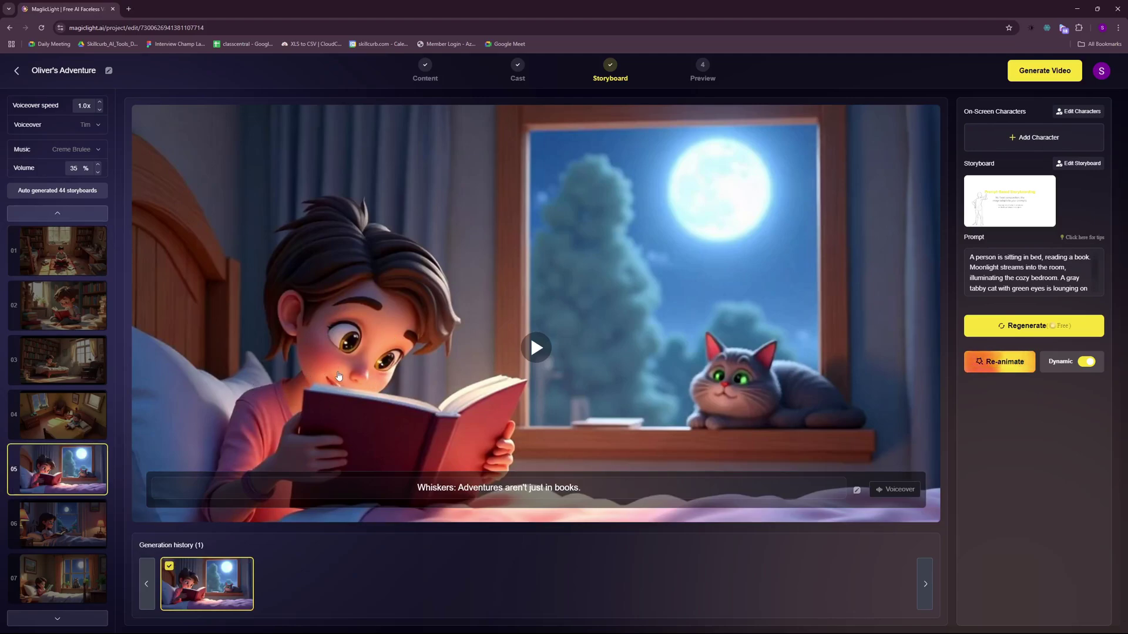
pyautogui.click(80, 528)
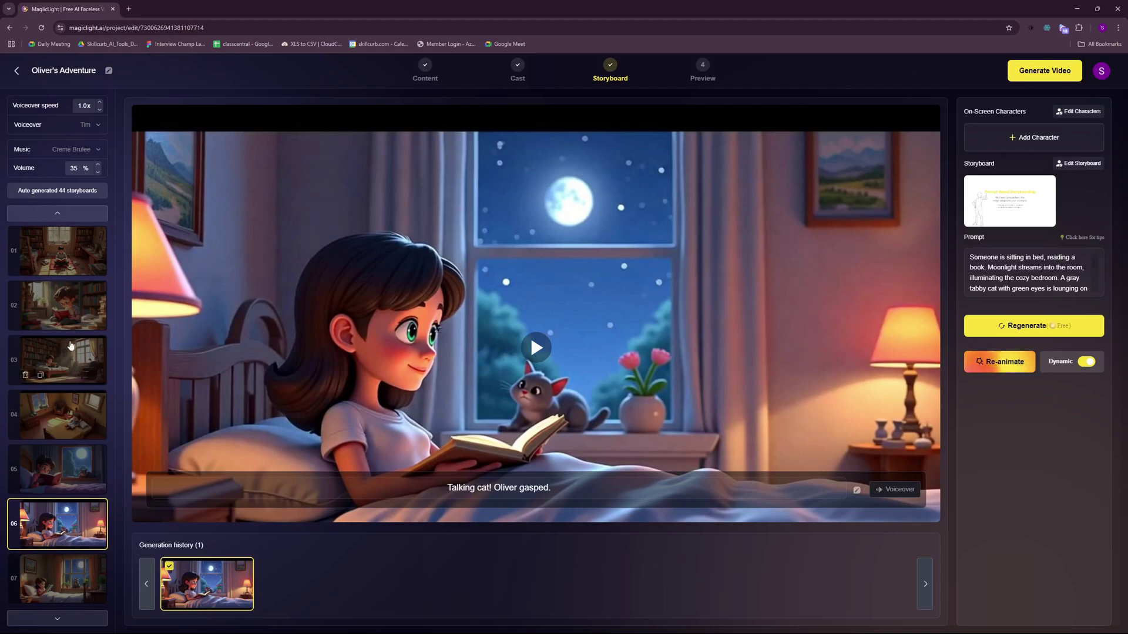
pyautogui.click(77, 259)
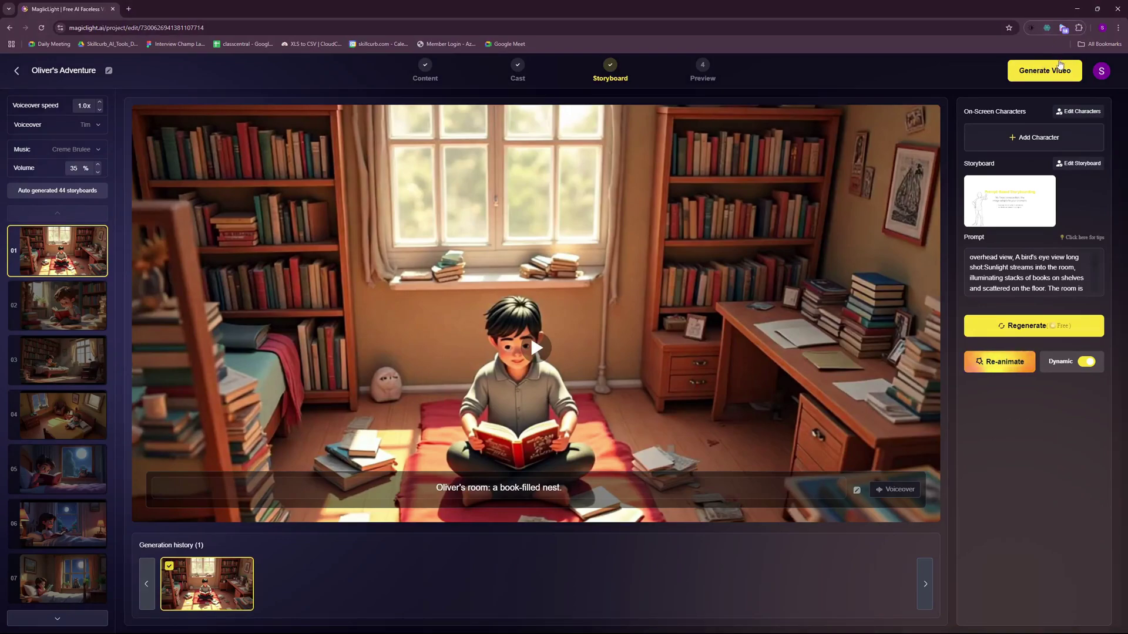
# Cancel the video generation settings and place the cursor at the end of scene 01's caption
pyautogui.click(1053, 71)
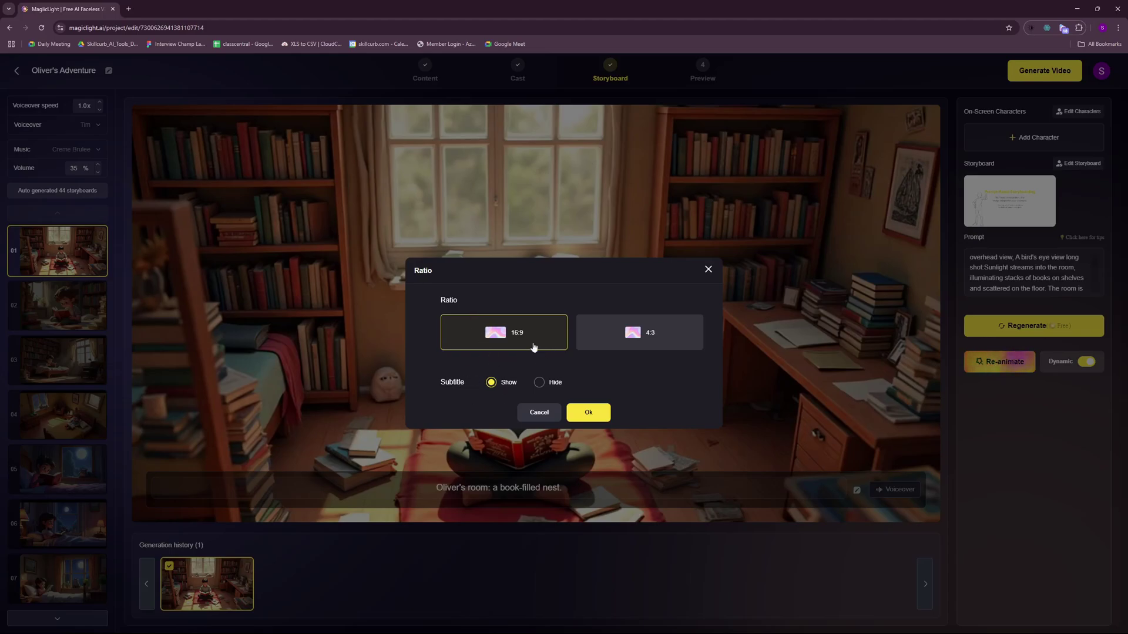
pyautogui.click(709, 271)
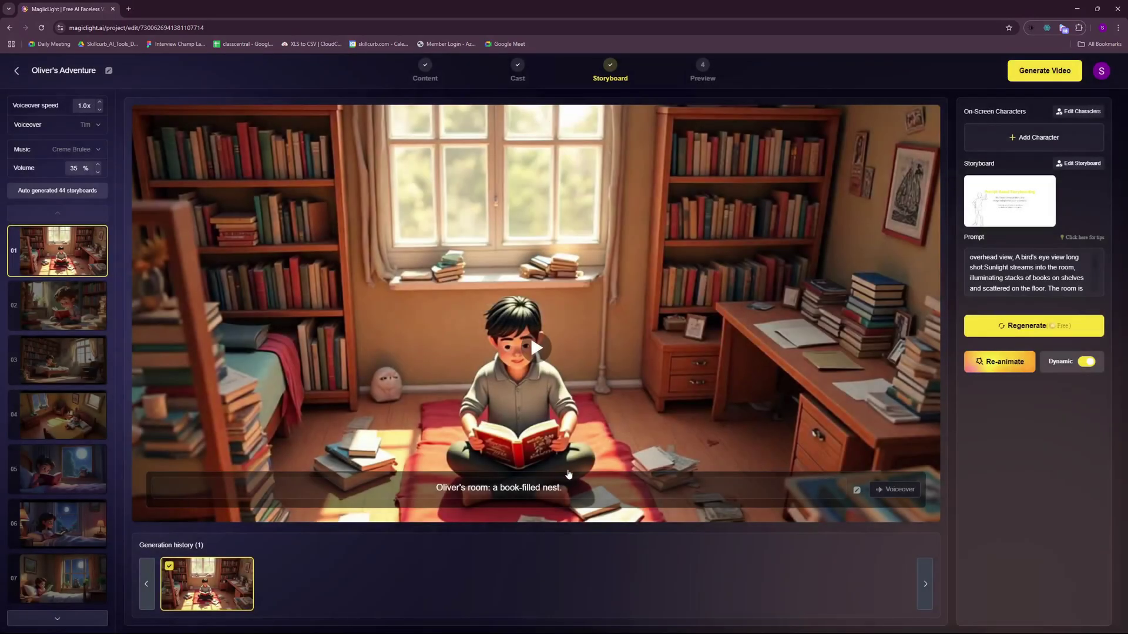
pyautogui.click(575, 488)
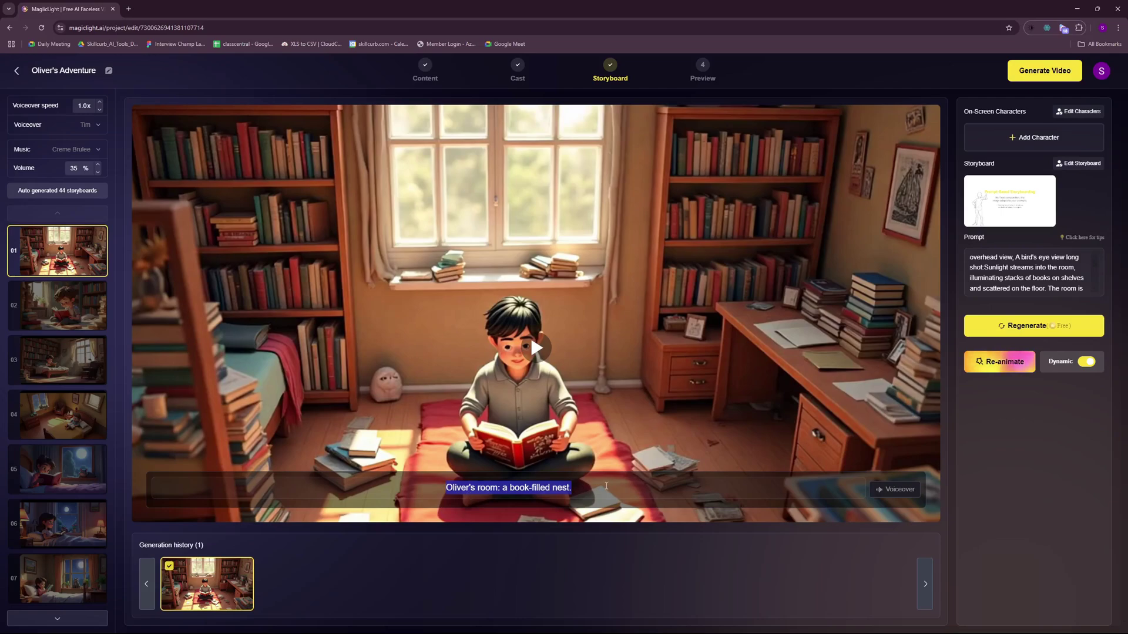
pyautogui.click(672, 479)
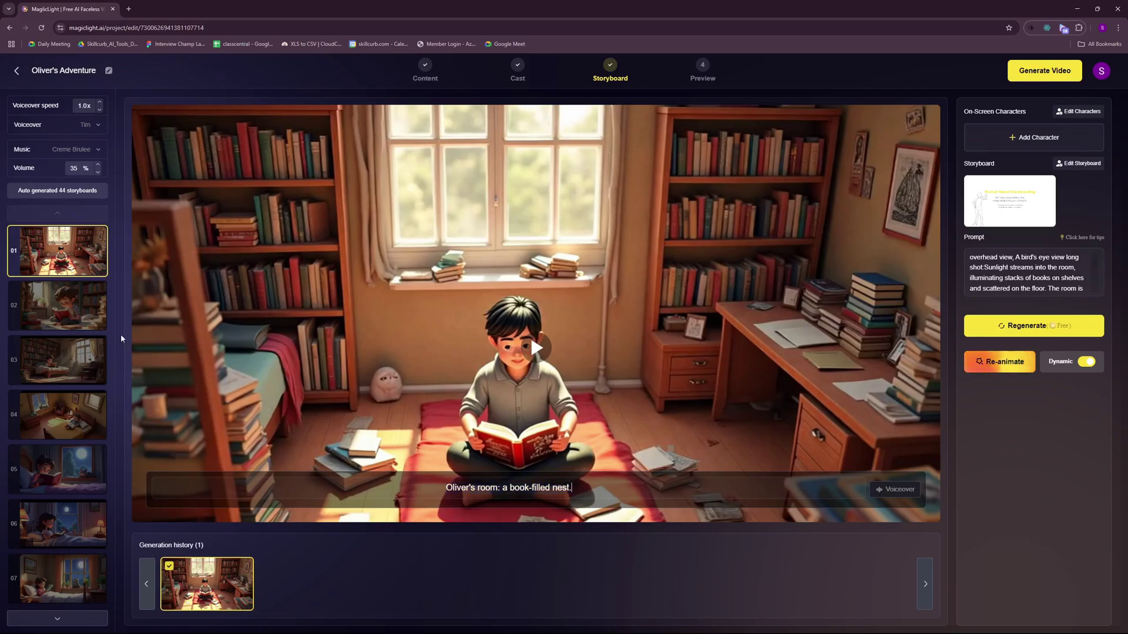
# Review storyboards 02–04, then queue video generation at 16:9 with subtitles shown
pyautogui.click(75, 316)
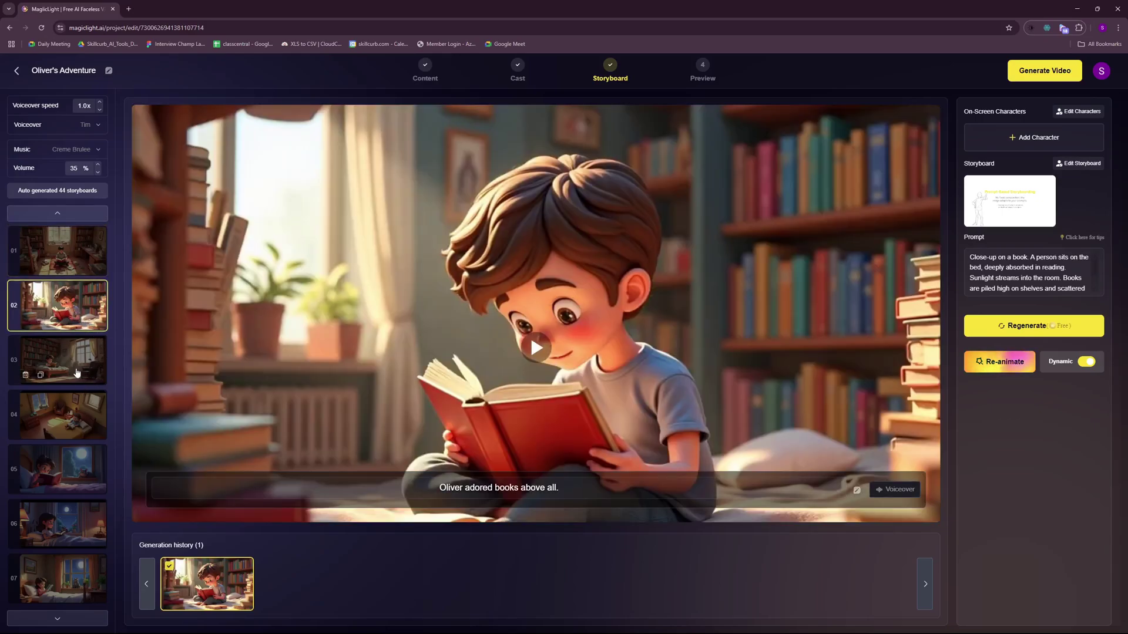
pyautogui.click(77, 373)
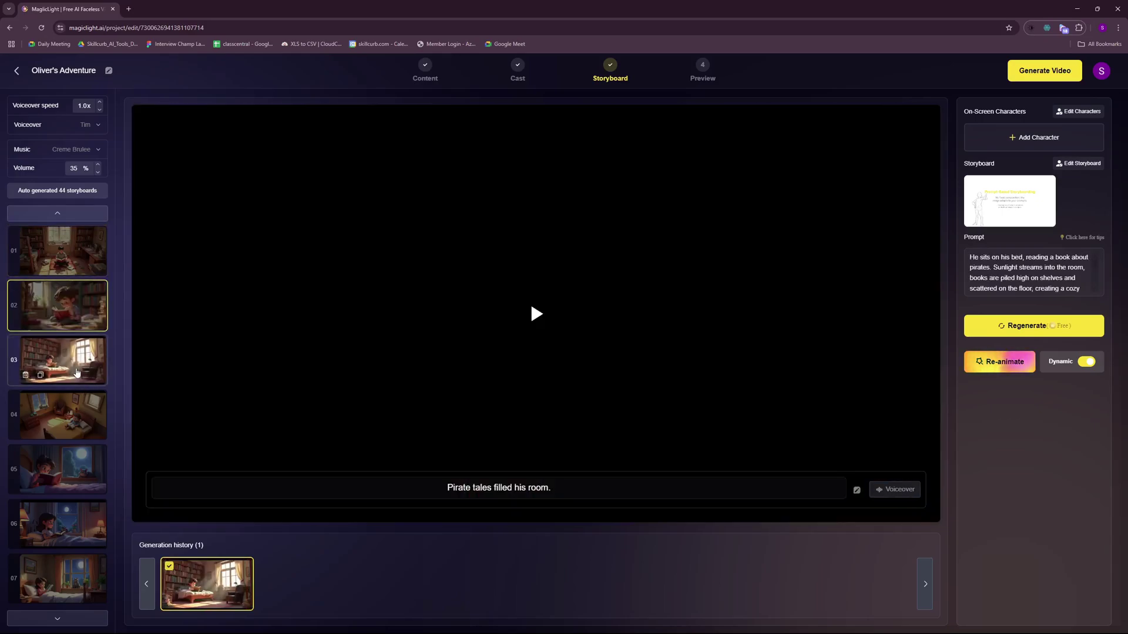
pyautogui.click(69, 431)
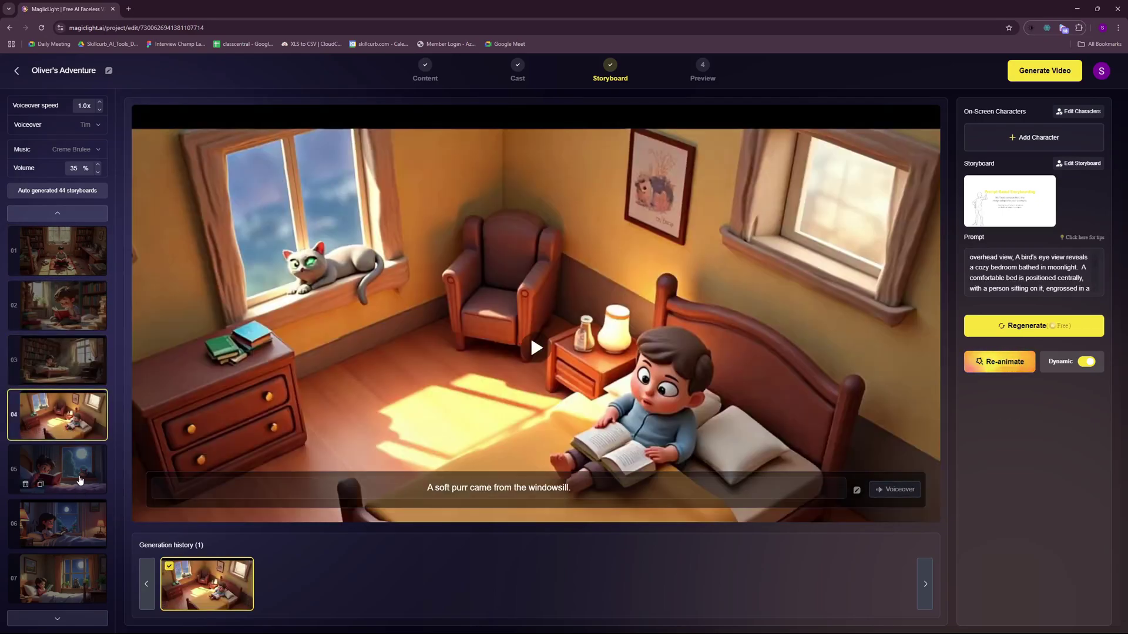
pyautogui.click(83, 490)
pyautogui.click(59, 251)
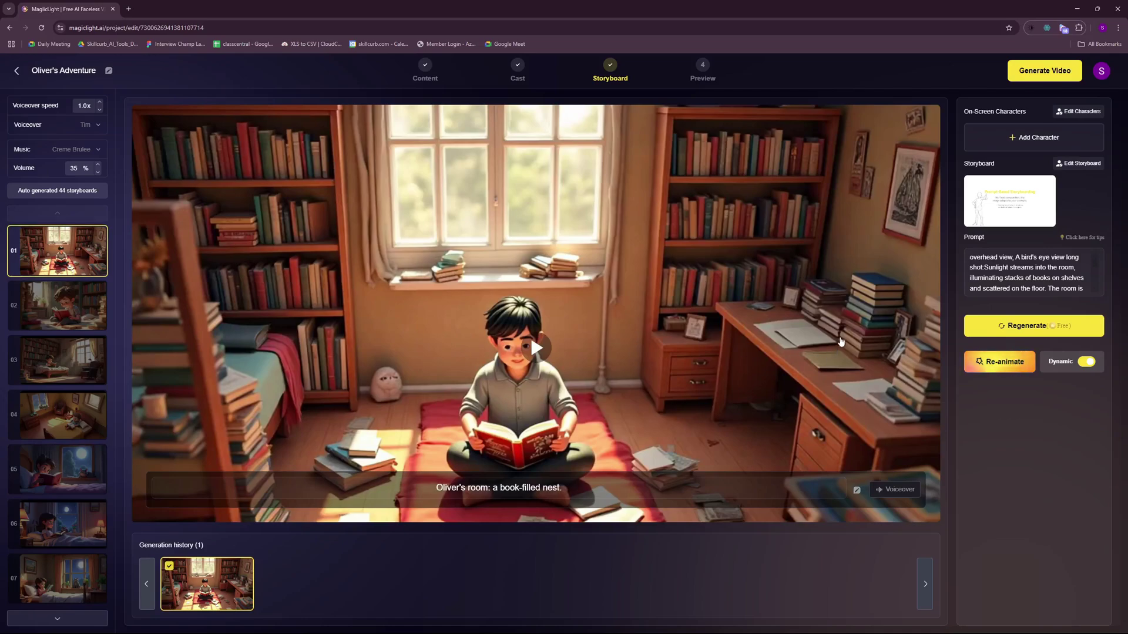
pyautogui.click(1029, 77)
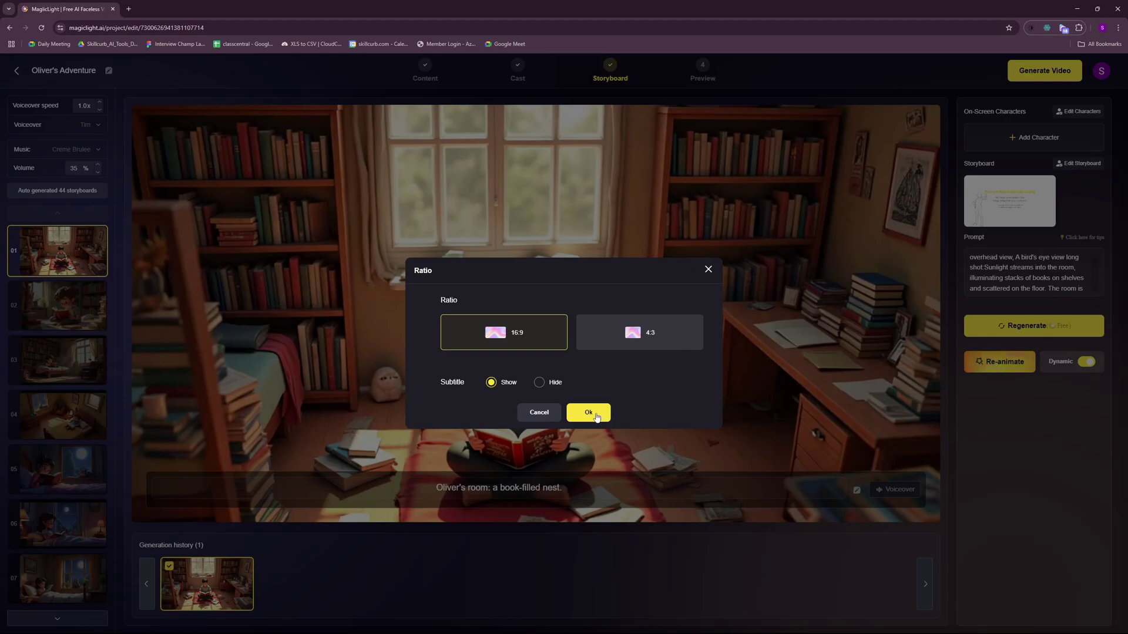
pyautogui.click(589, 413)
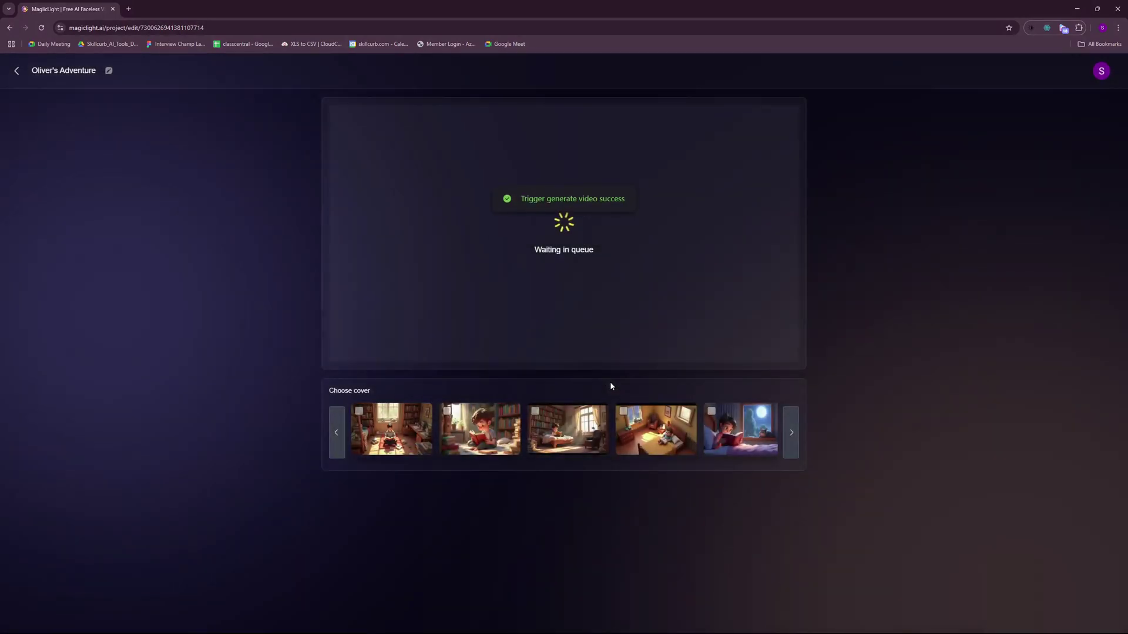
# Choose the second thumbnail, the boy reading on his bed, as the video cover
pyautogui.click(451, 417)
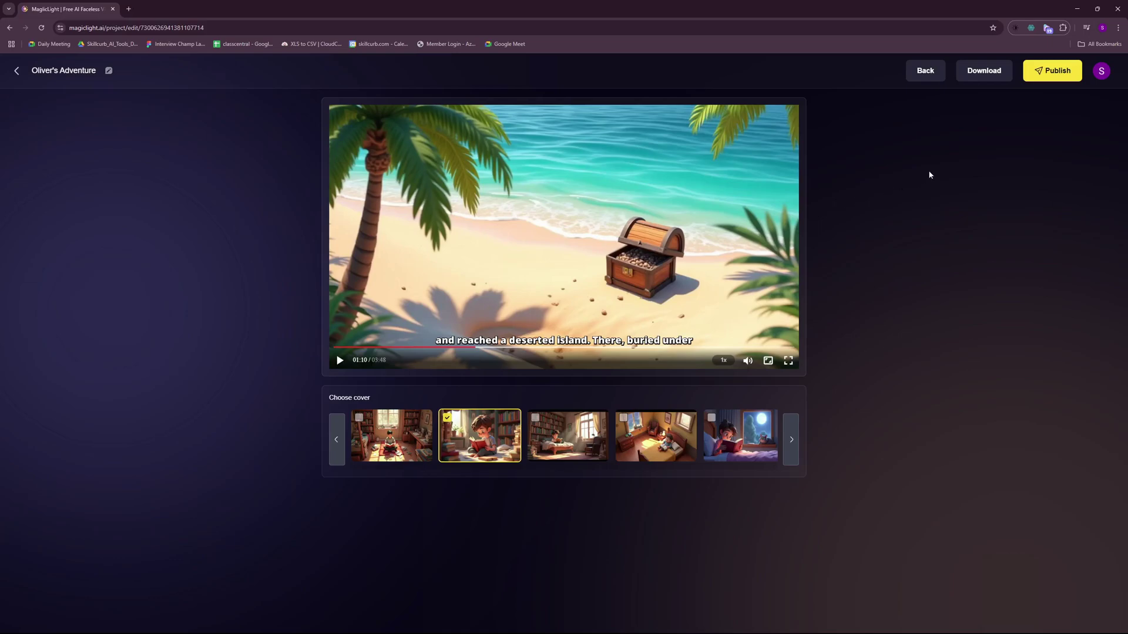
# Publish Oliver's Adventure, post the comment 'A Secret Library', and download Oliver's Adventure.mp4
pyautogui.click(1039, 76)
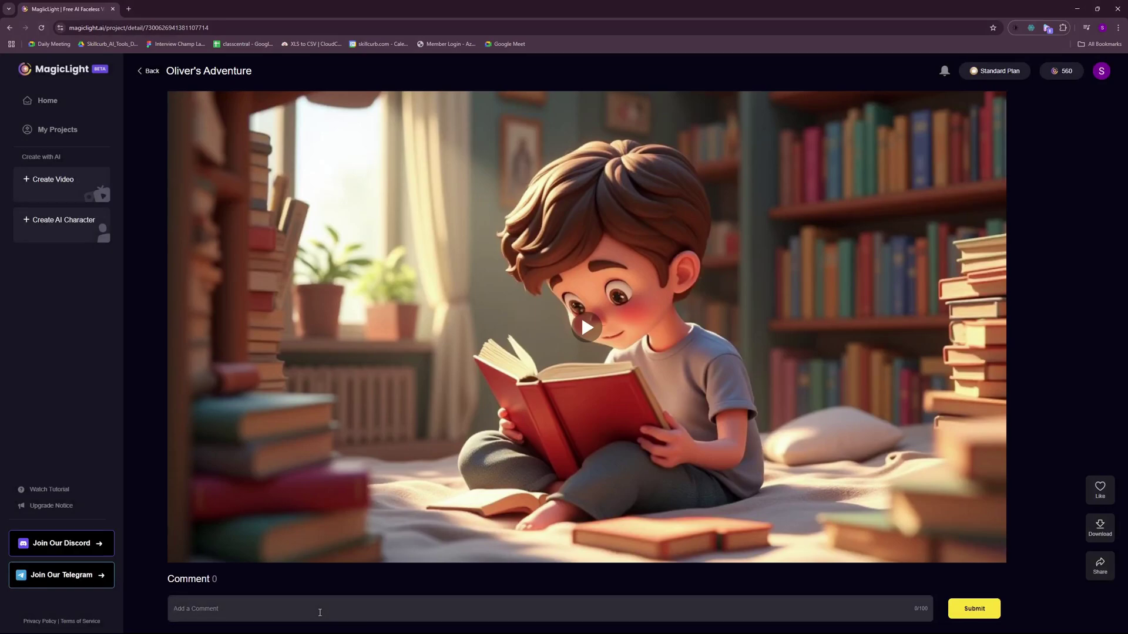
pyautogui.write('A Secret Library')
pyautogui.click(992, 614)
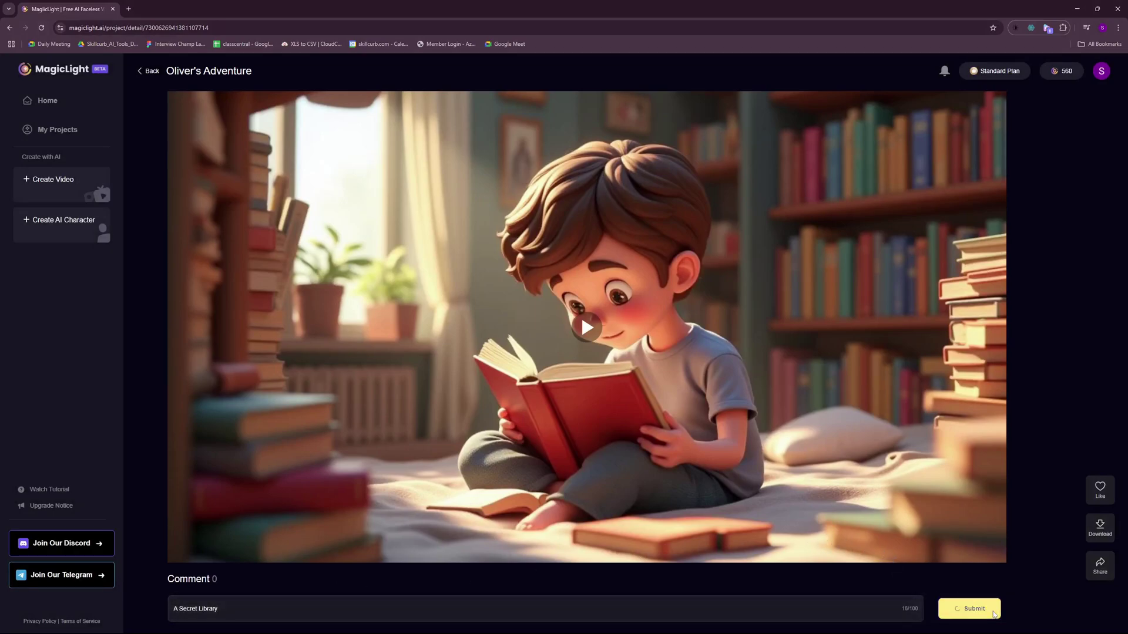
pyautogui.click(1100, 527)
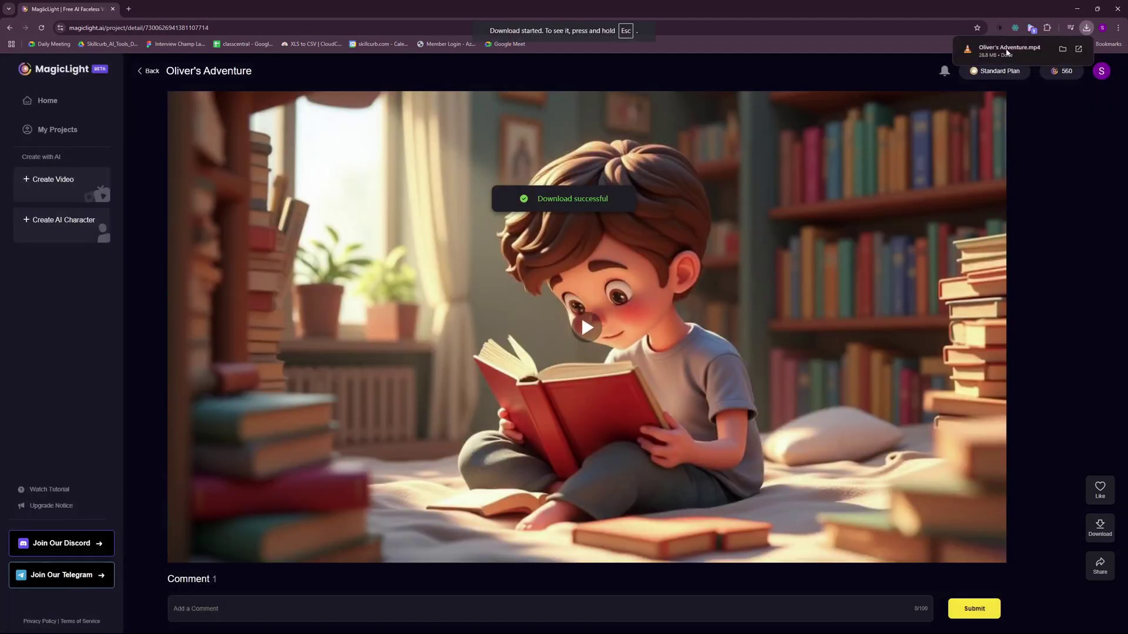
pyautogui.scroll(1, 436, 325)
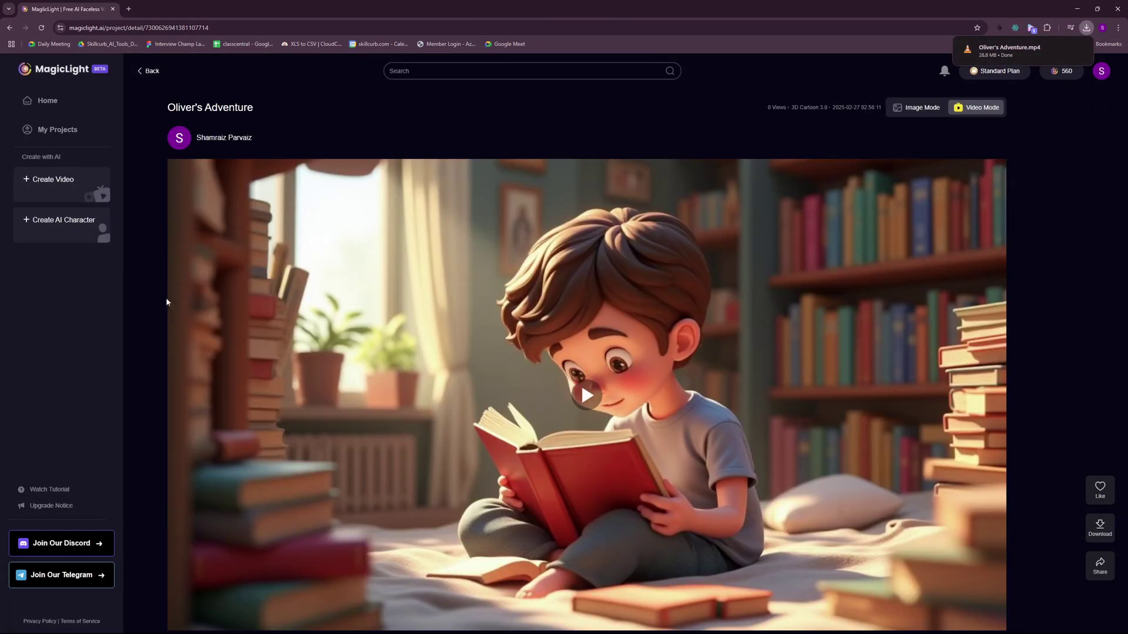
# From the home page, fill the Create AI Character form: Male, Human, Youth, 3D Cartoon style
pyautogui.hotkey('alt', 'Left')
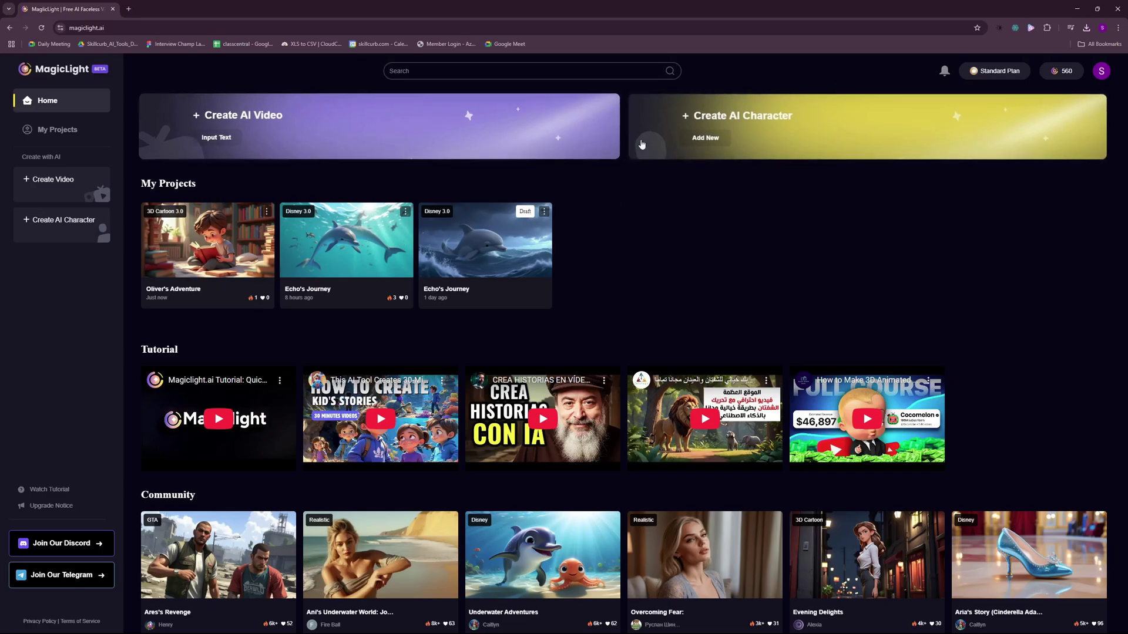
pyautogui.click(763, 135)
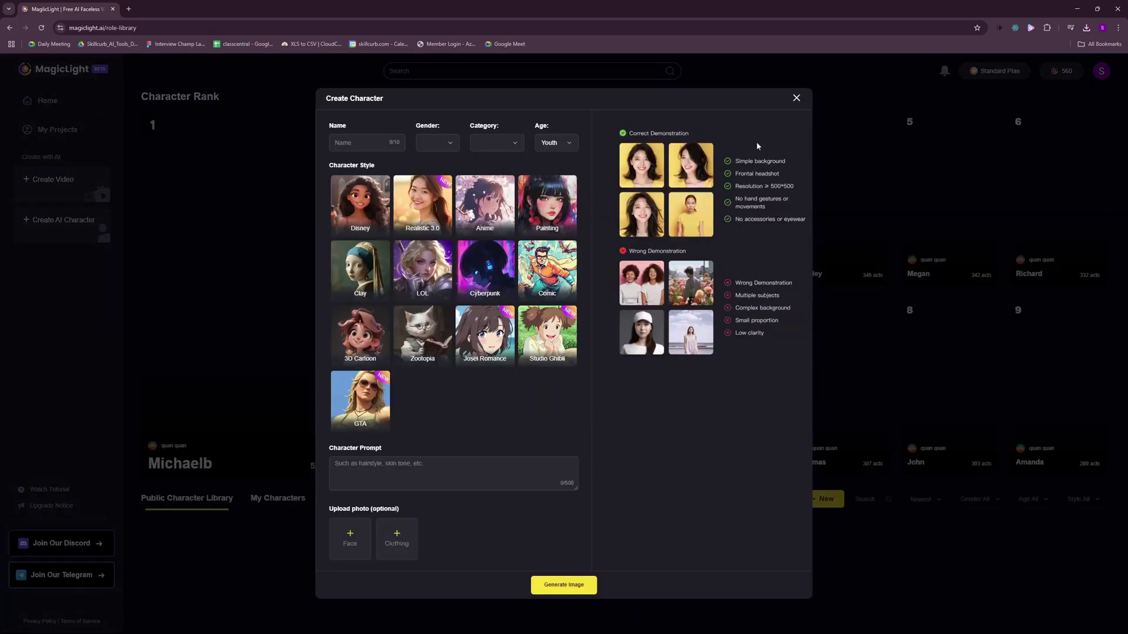
pyautogui.click(442, 145)
pyautogui.click(443, 163)
pyautogui.click(496, 142)
pyautogui.click(487, 161)
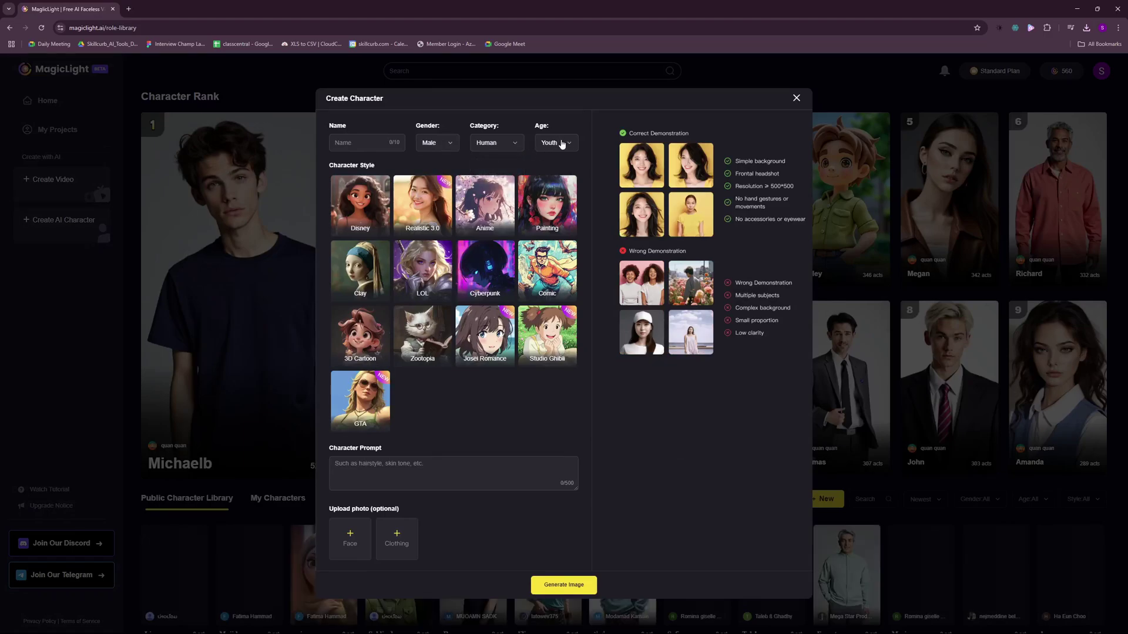
pyautogui.click(562, 144)
pyautogui.click(562, 144)
pyautogui.click(415, 475)
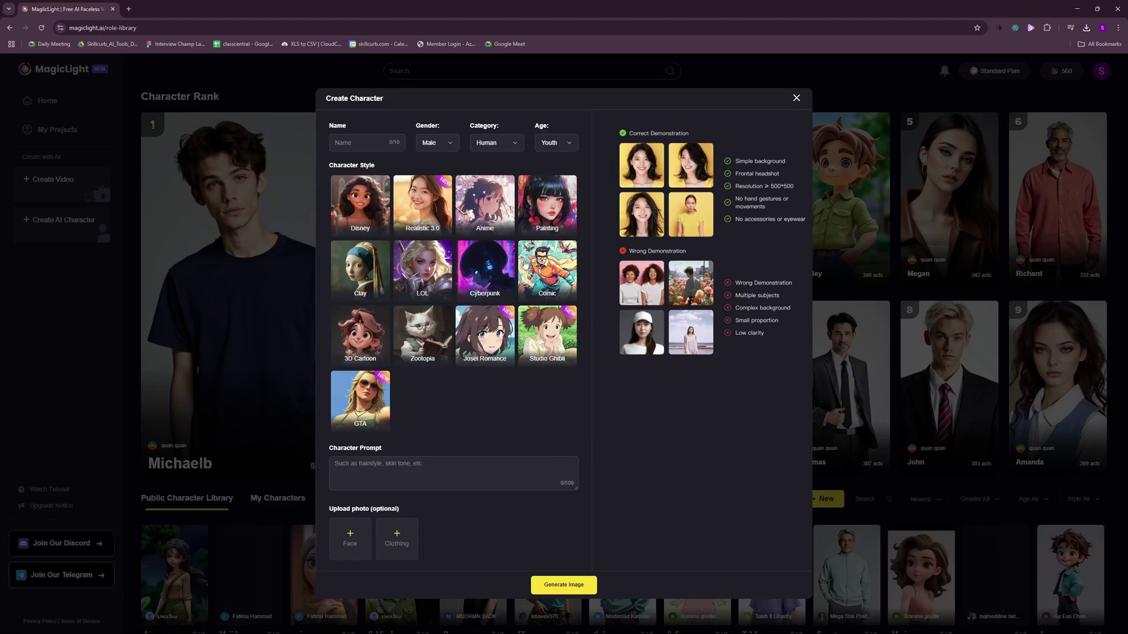
pyautogui.click(352, 345)
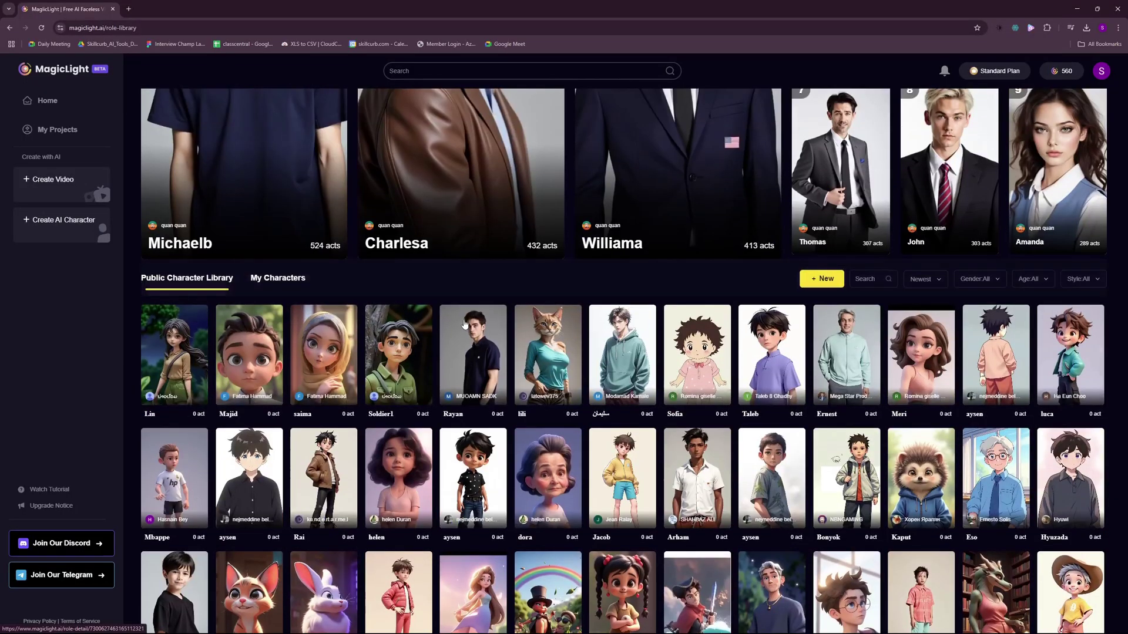
# Return to the home page and scroll through the Tutorial and Community sections
pyautogui.scroll(4, 451, 343)
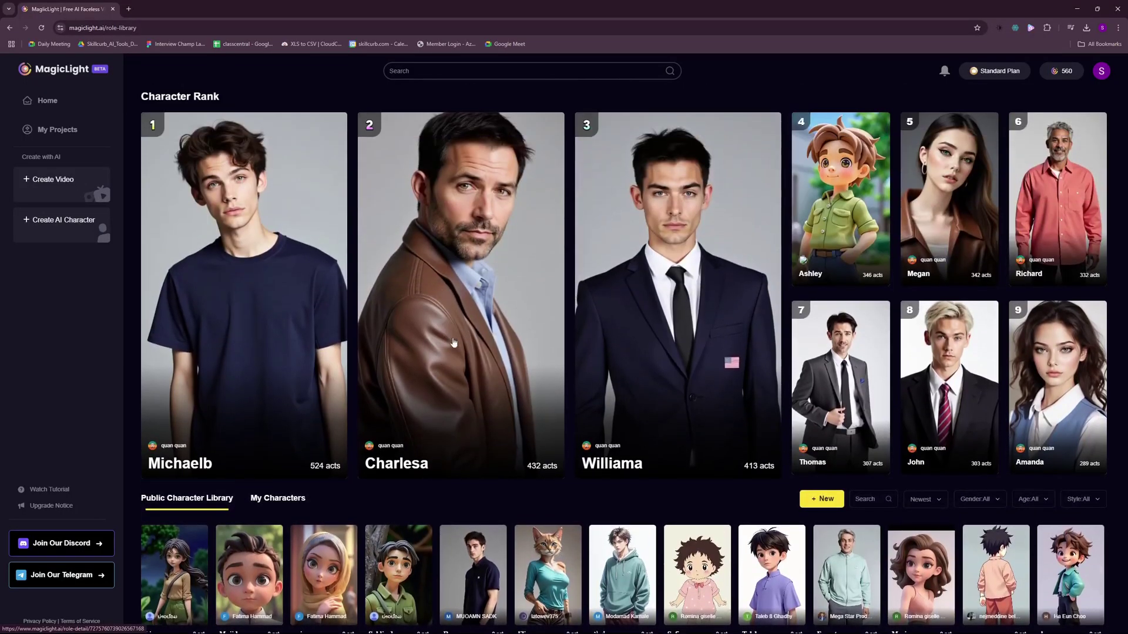
pyautogui.click(68, 76)
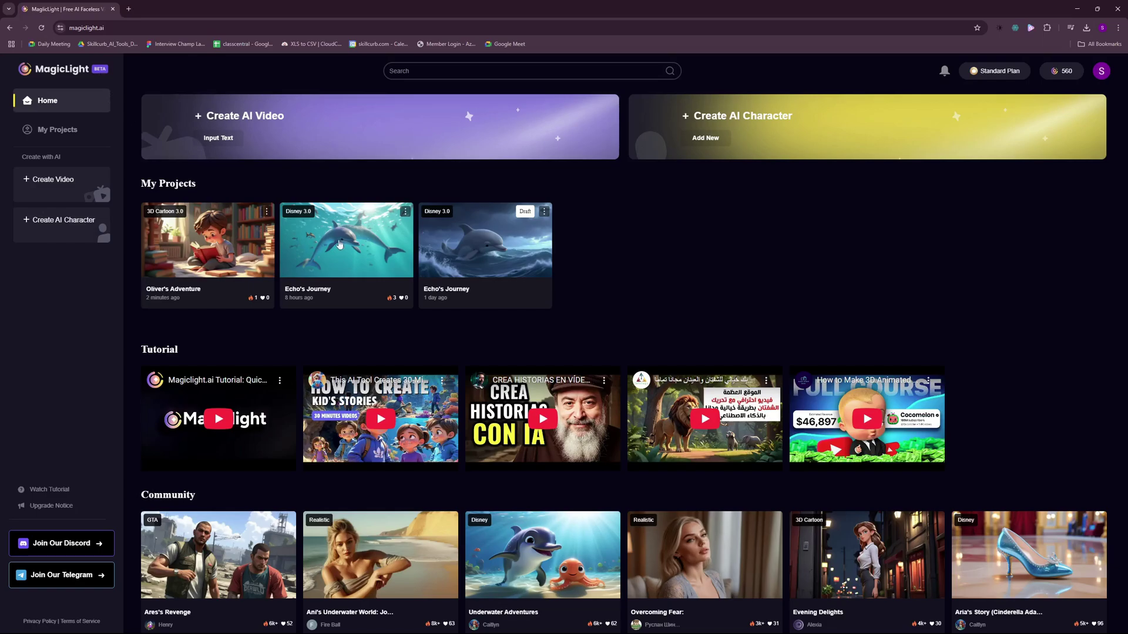
pyautogui.scroll(-1, 371, 241)
pyautogui.scroll(-3, 379, 248)
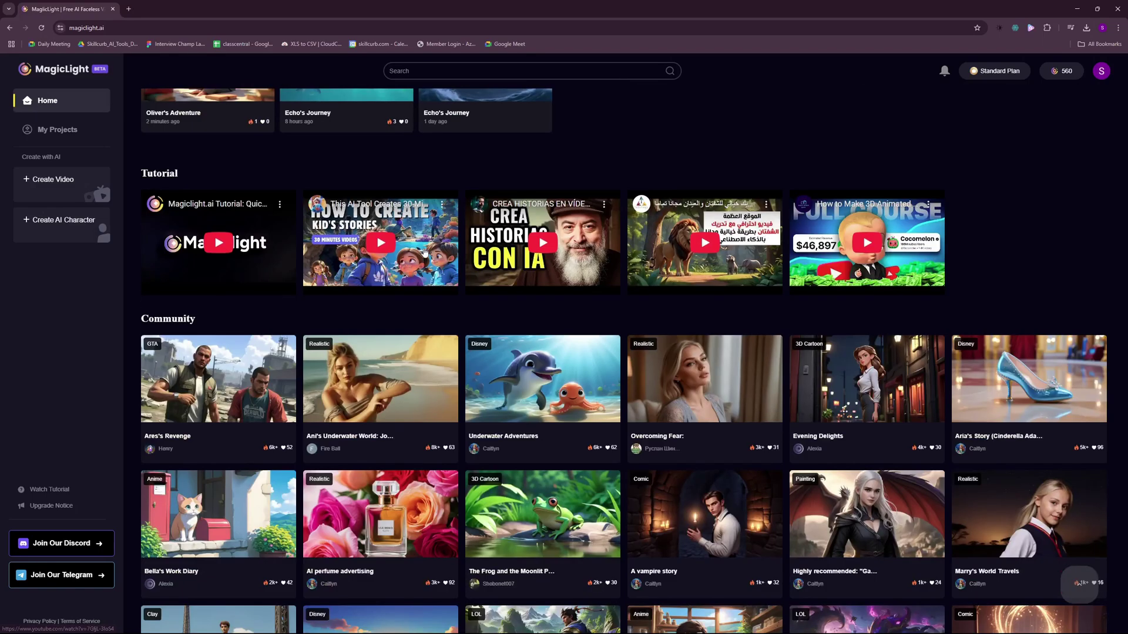
pyautogui.scroll(3, 411, 250)
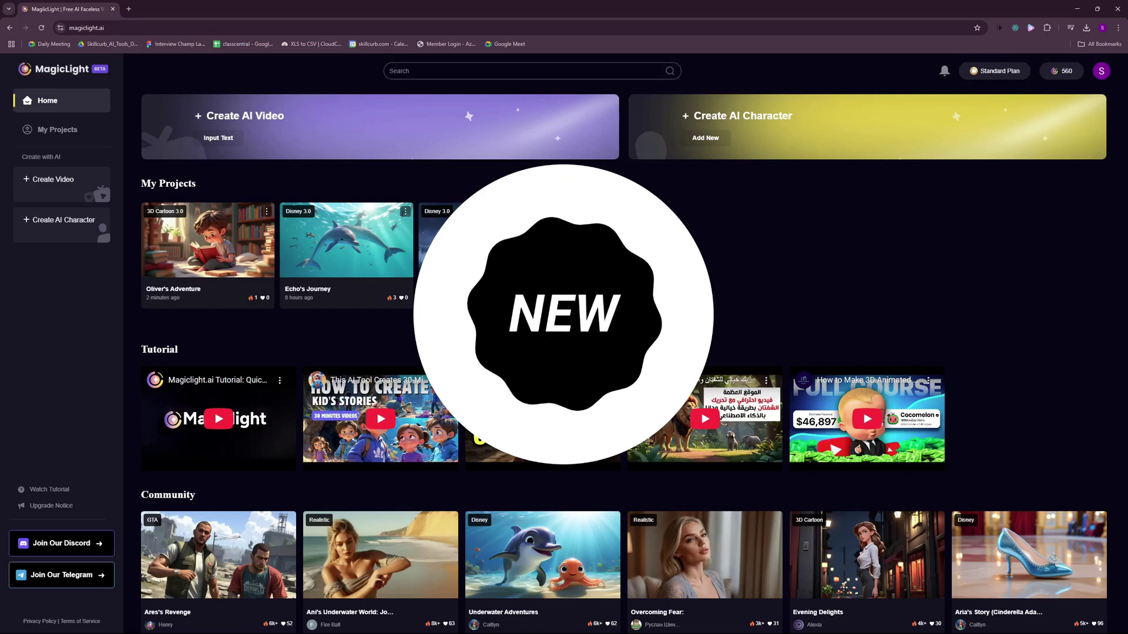
pyautogui.scroll(-7, 587, 257)
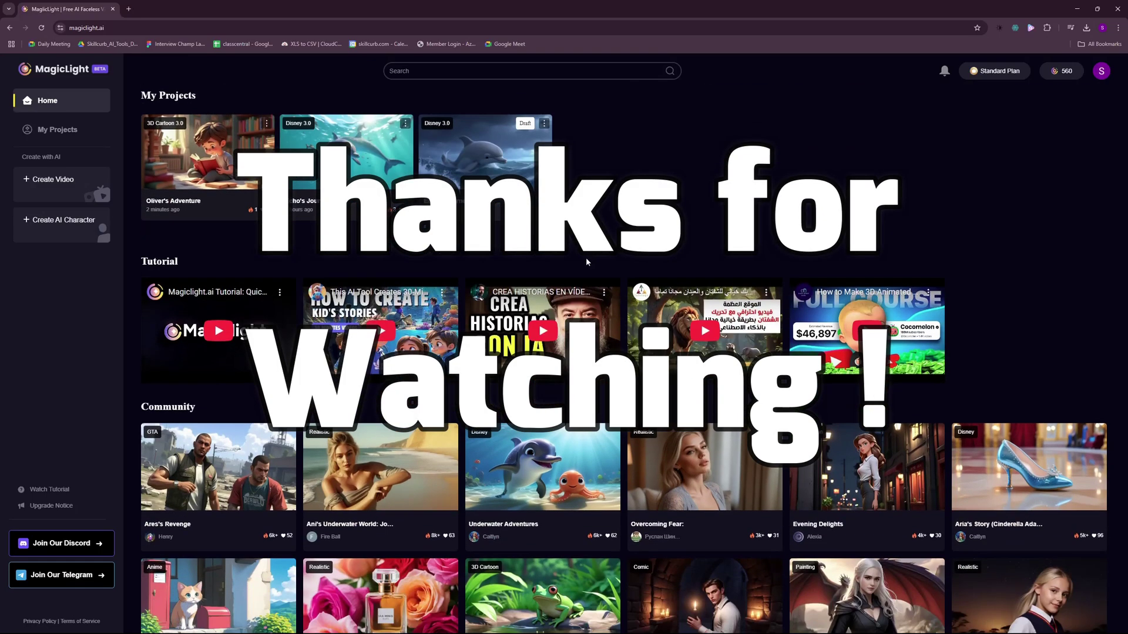
pyautogui.scroll(-1, 556, 309)
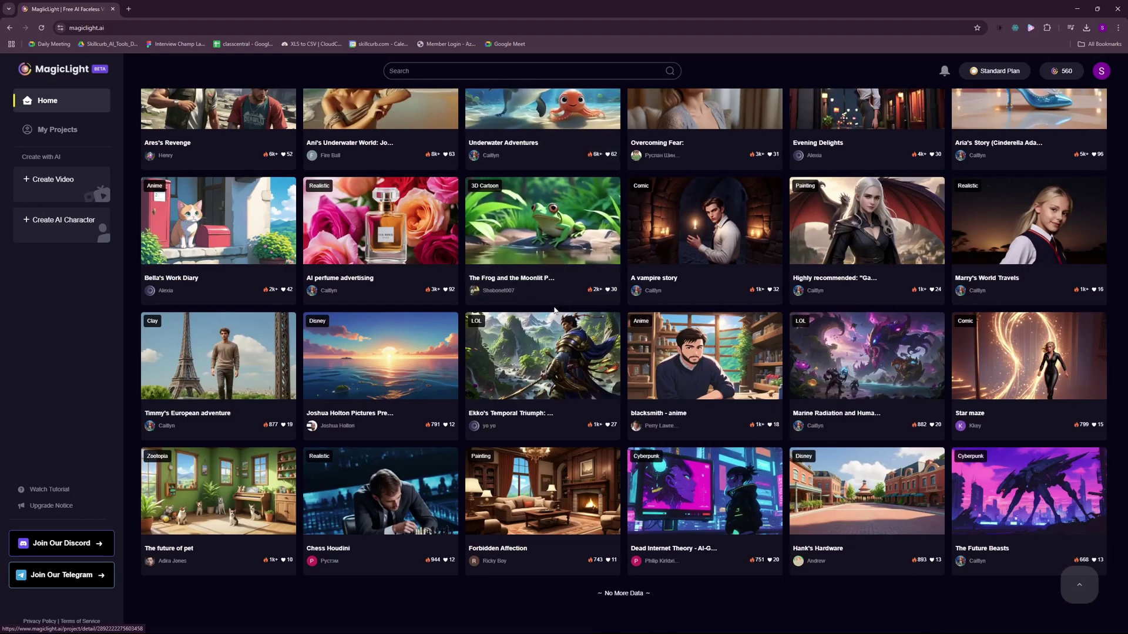